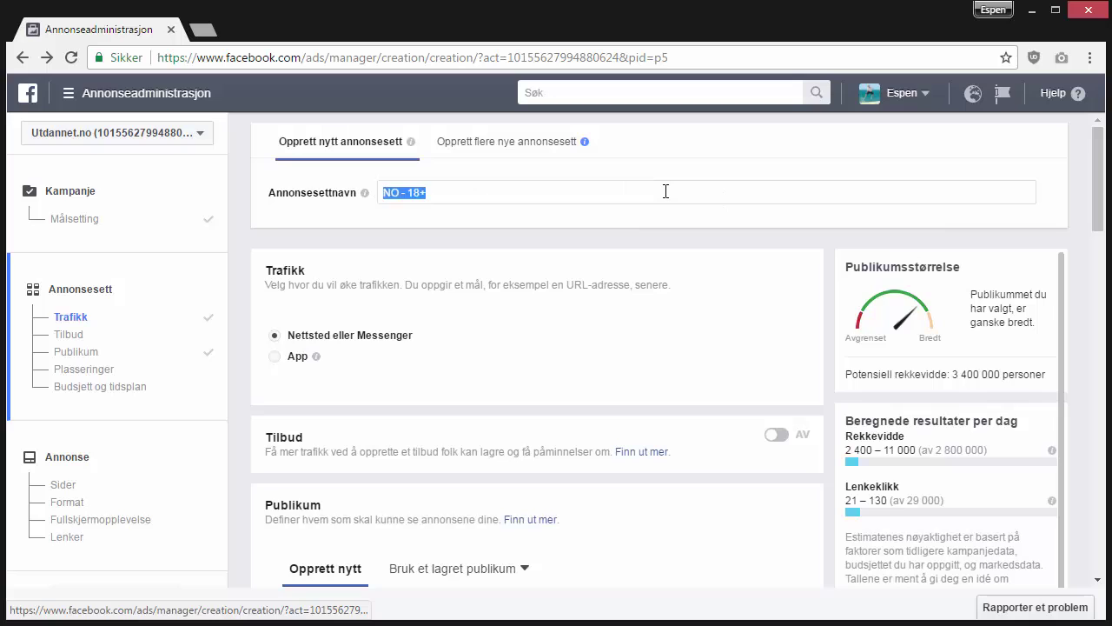
Name the ad set "Google Analytics" and restrict its location targeting to "Folk som bor på dette stedet".
type("Google Analytics")
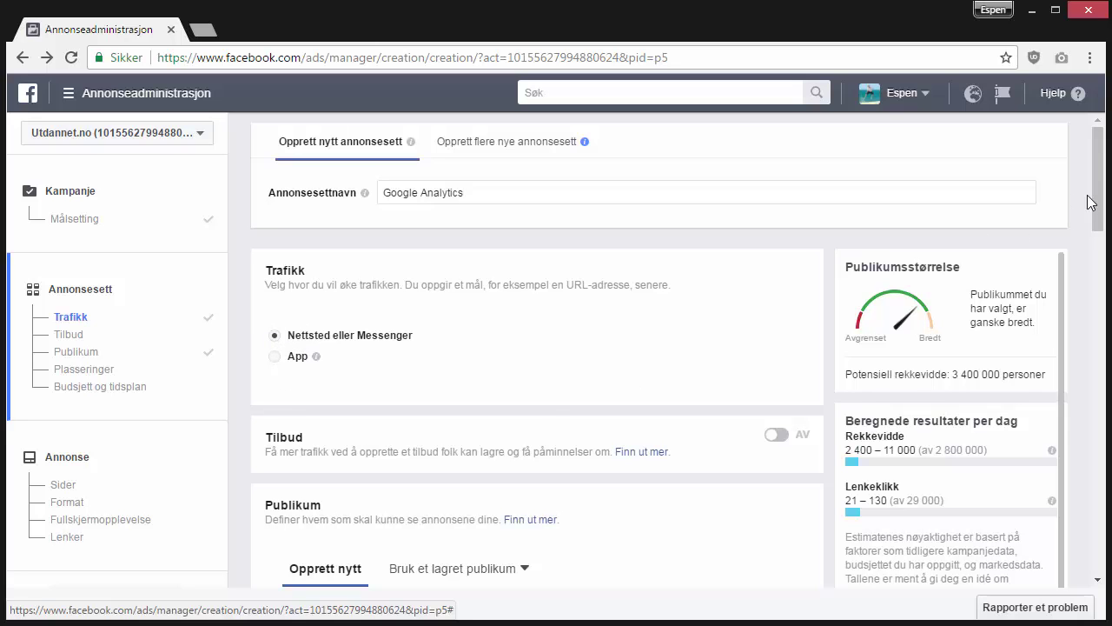
left_click_drag(1095, 198, 1066, 296)
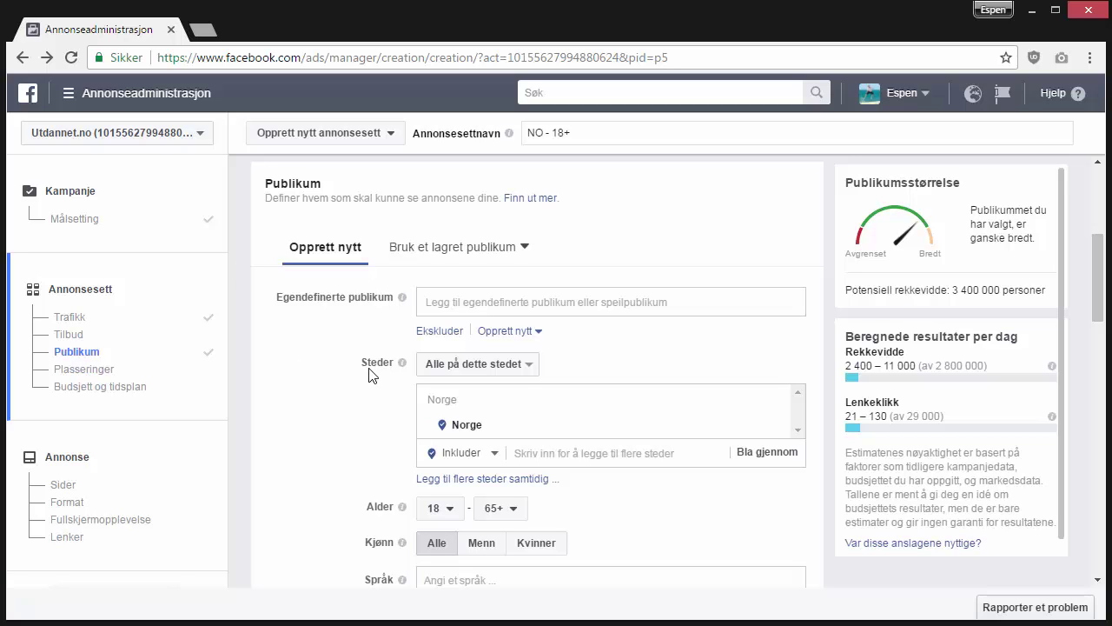
left_click(459, 369)
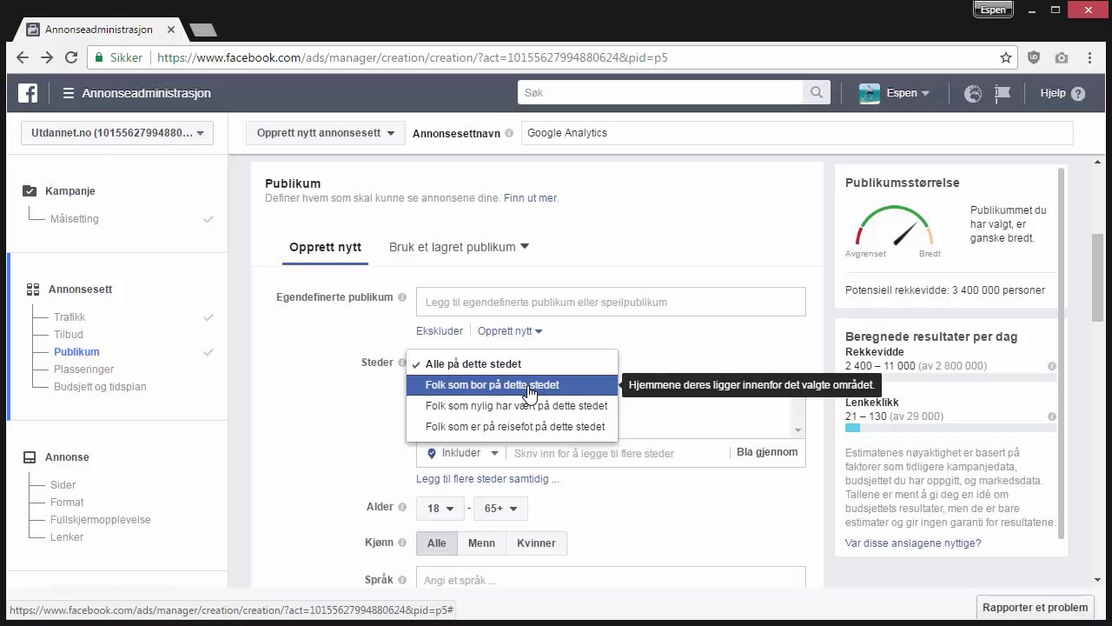
left_click(463, 385)
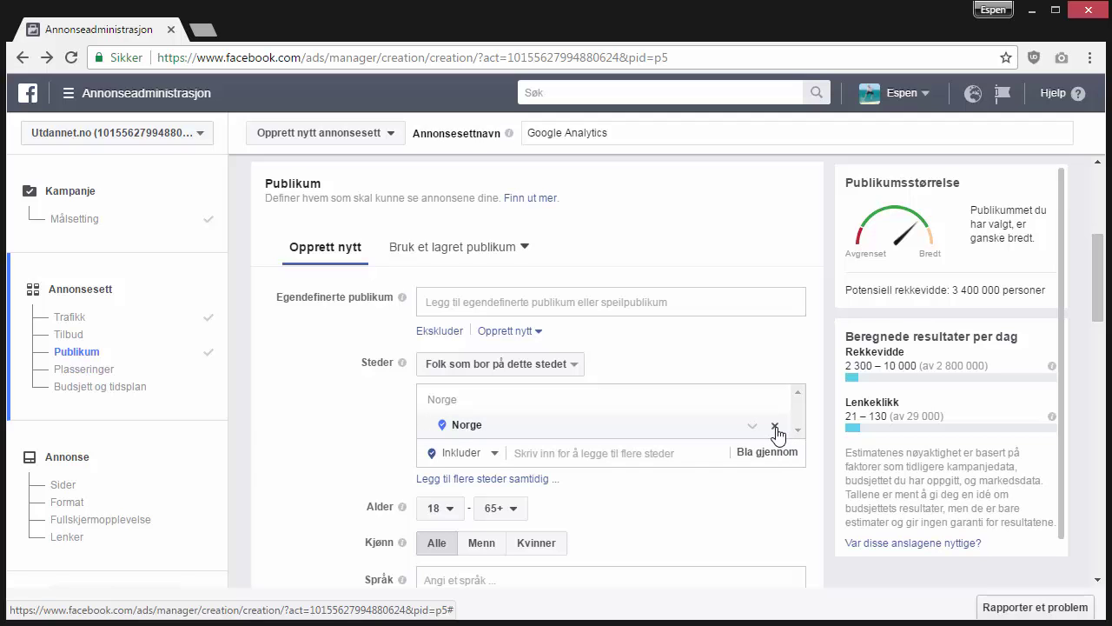
Replace Norge with the city of Oslo, Norway as the audience's target location.
left_click(775, 427)
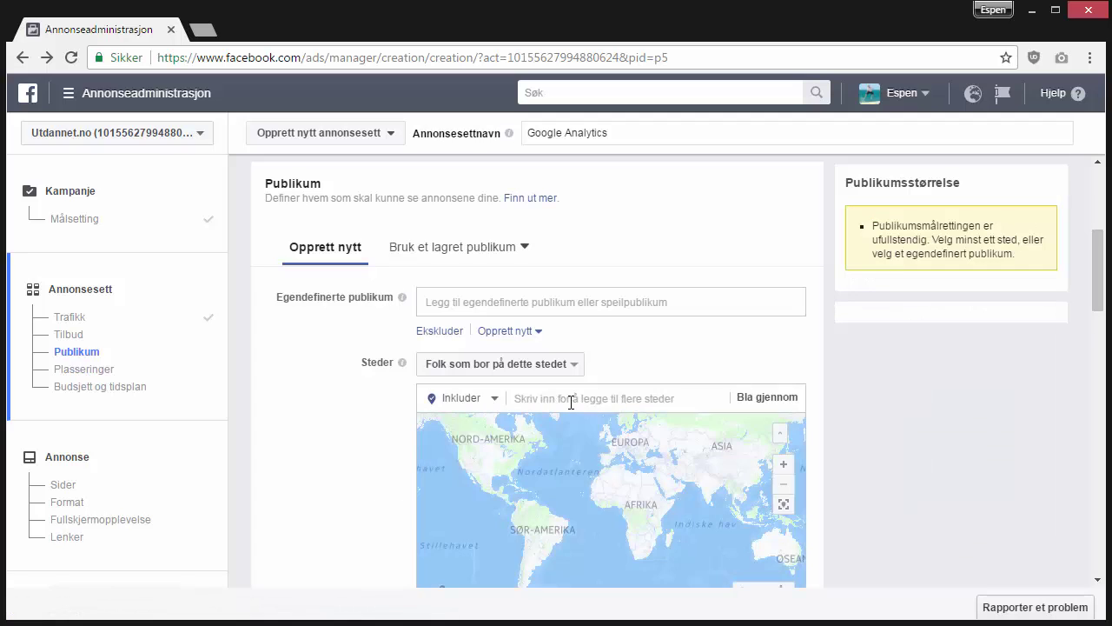
left_click(575, 400)
type("oslo")
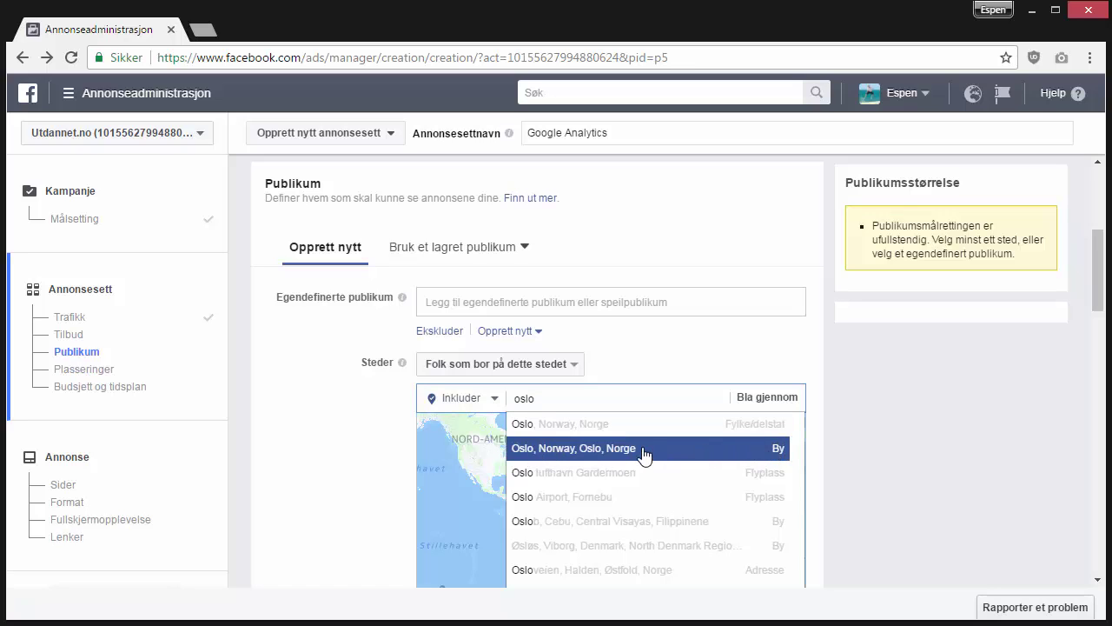
left_click(559, 450)
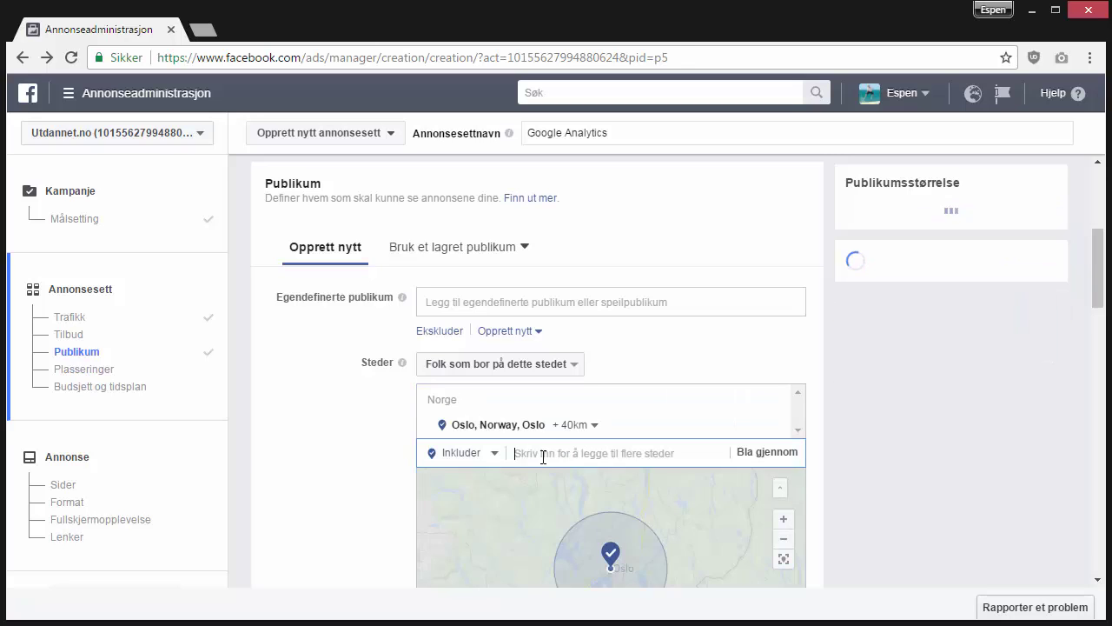
Reduce the targeting radius around Oslo to 17 km.
scroll(481, 457, "down", 1)
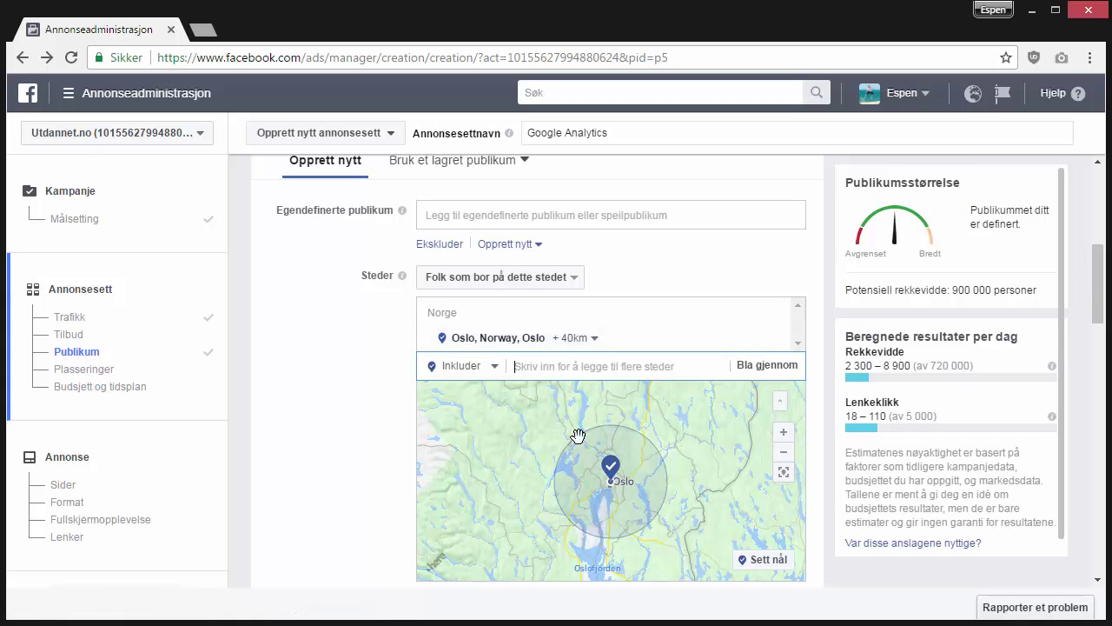
left_click(573, 338)
left_click_drag(602, 414, 594, 415)
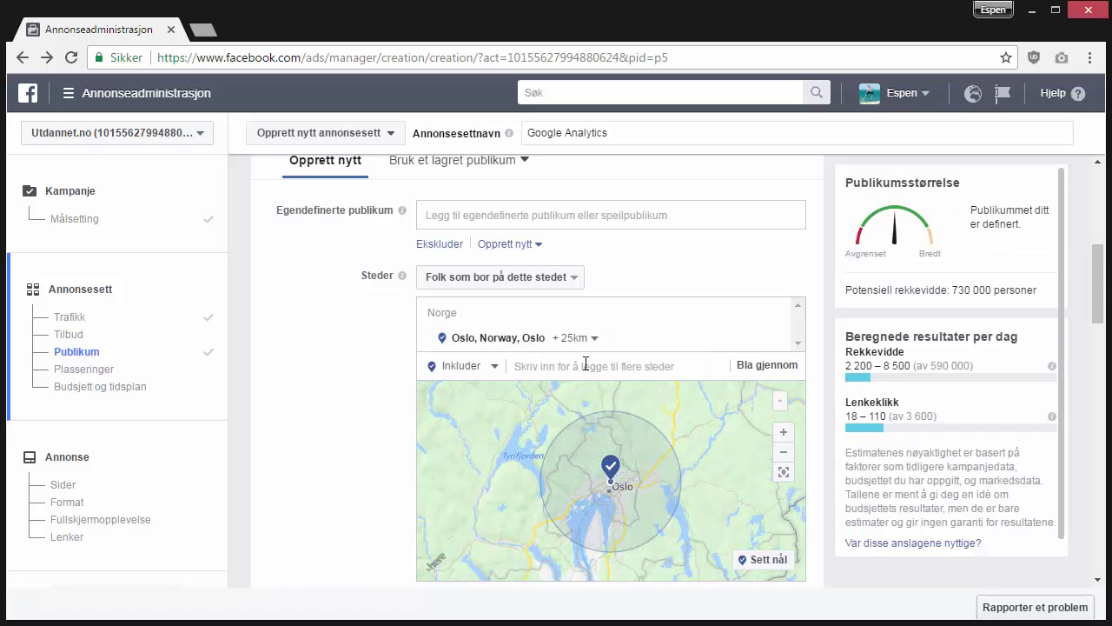
left_click(585, 344)
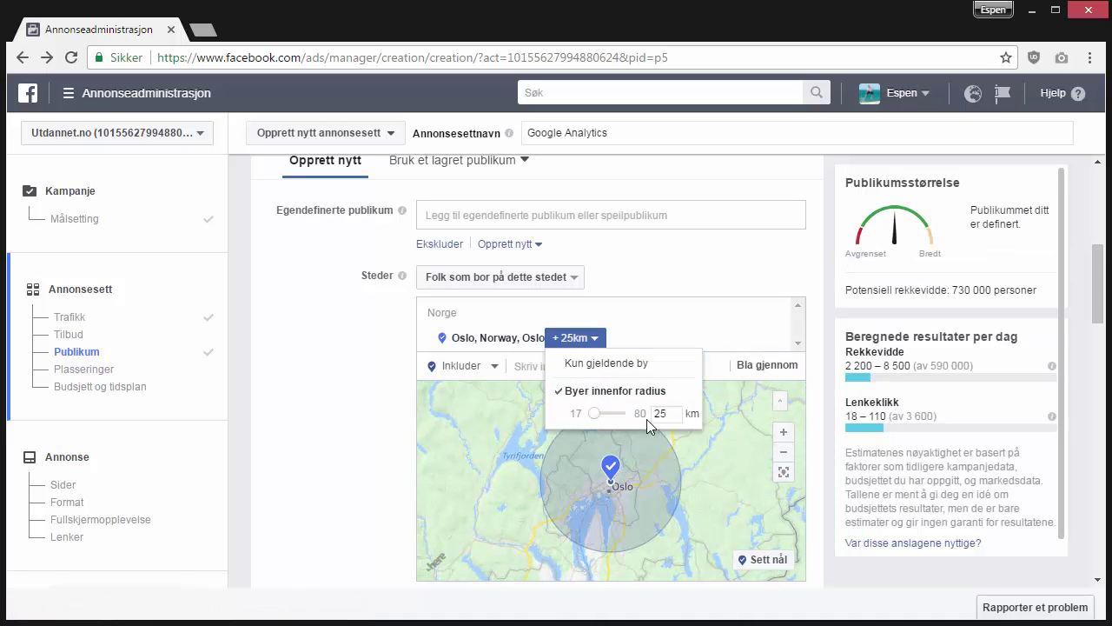
left_click_drag(600, 417, 585, 418)
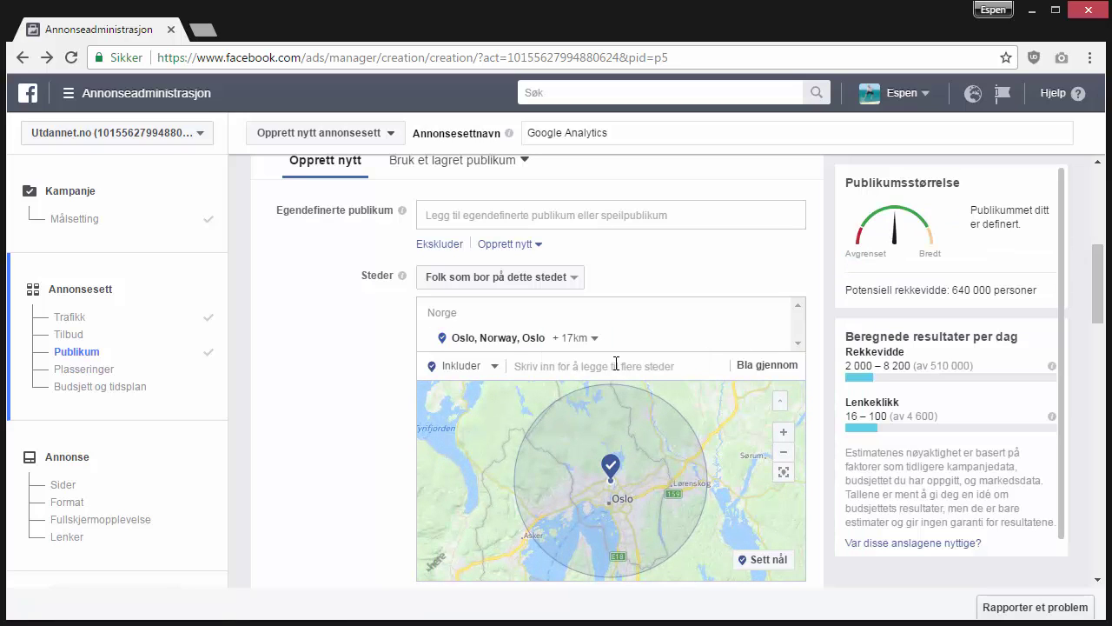
Add the city of Stavanger, Norway, Rogaland to the target locations with a 17 km radius.
left_click(614, 362)
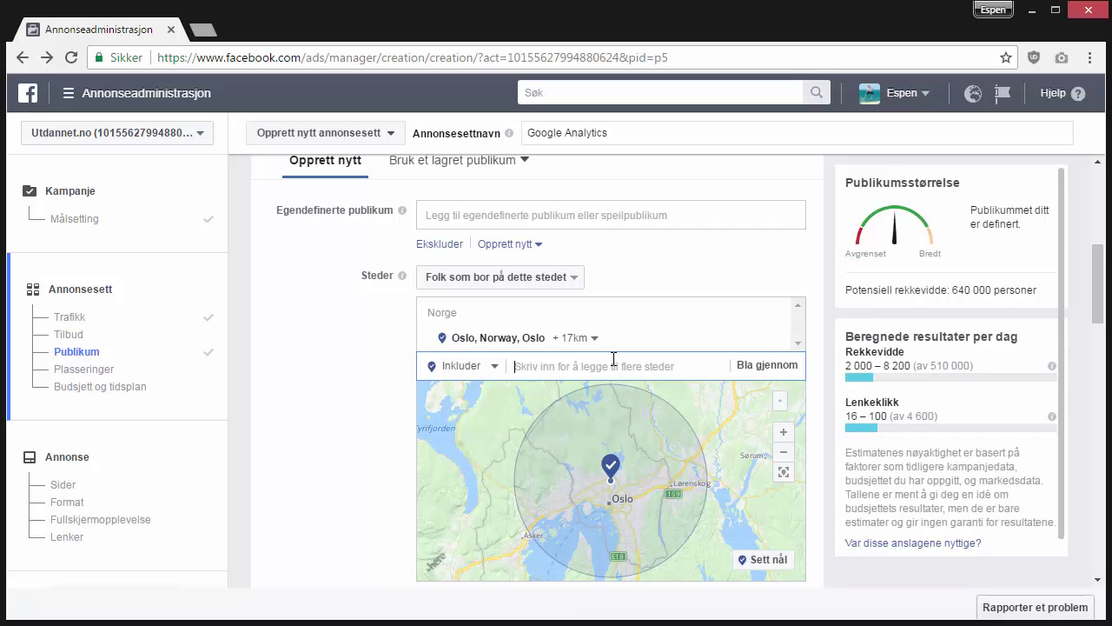
type("stavanger")
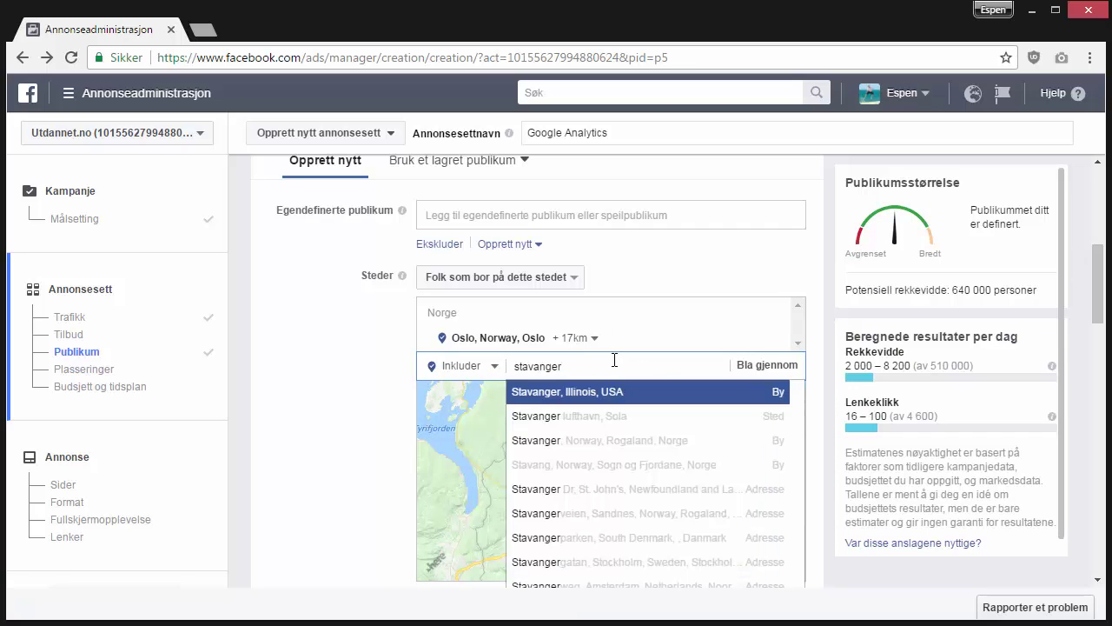
left_click(582, 446)
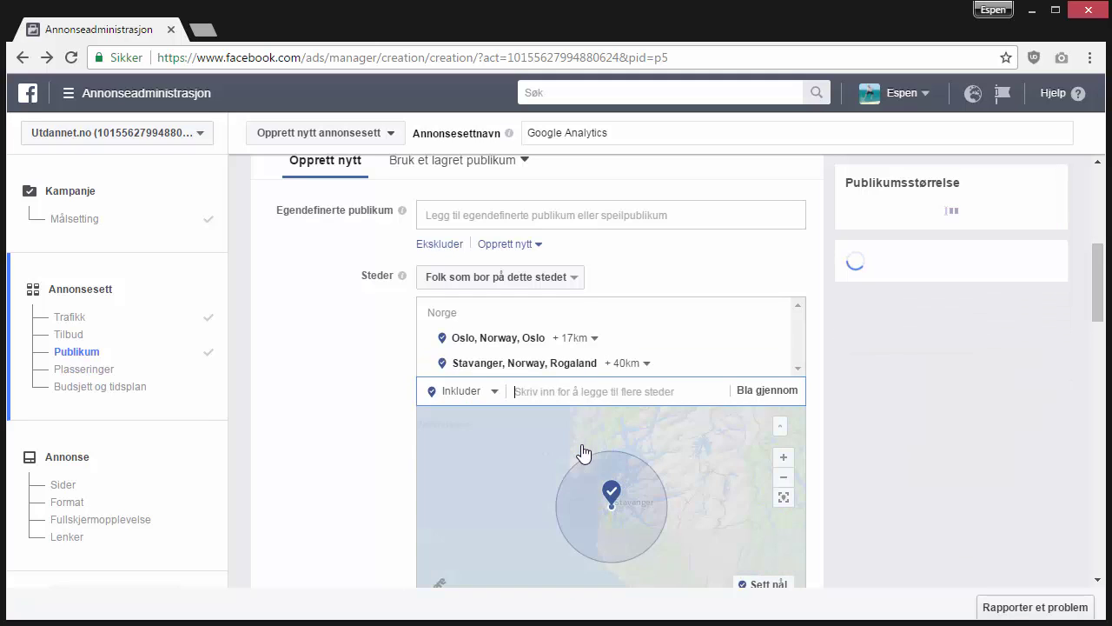
left_click(626, 363)
left_click_drag(653, 439, 626, 439)
left_click(692, 338)
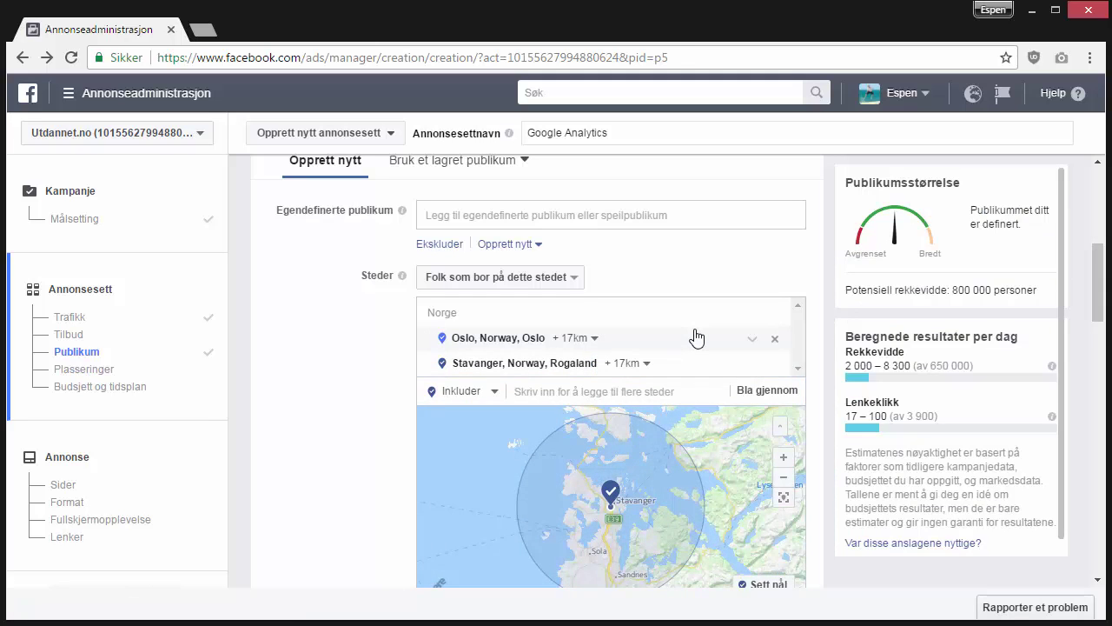
Add the city of Trondheim, Norway, Sør-Trøndelag to the target locations with a 17 km radius.
left_click(563, 390)
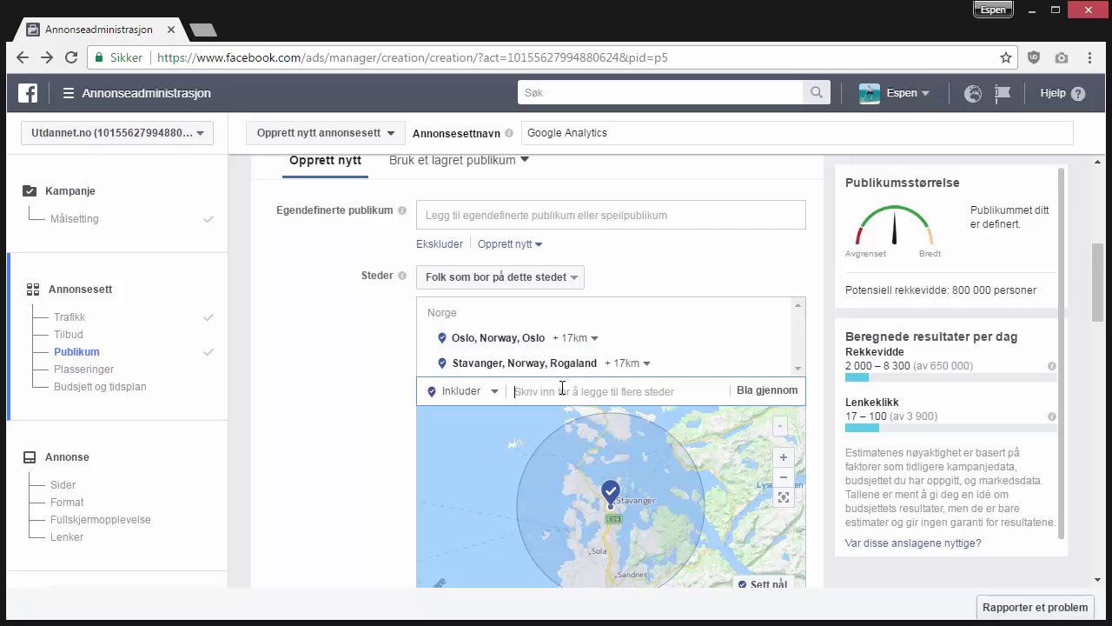
type("trondheim")
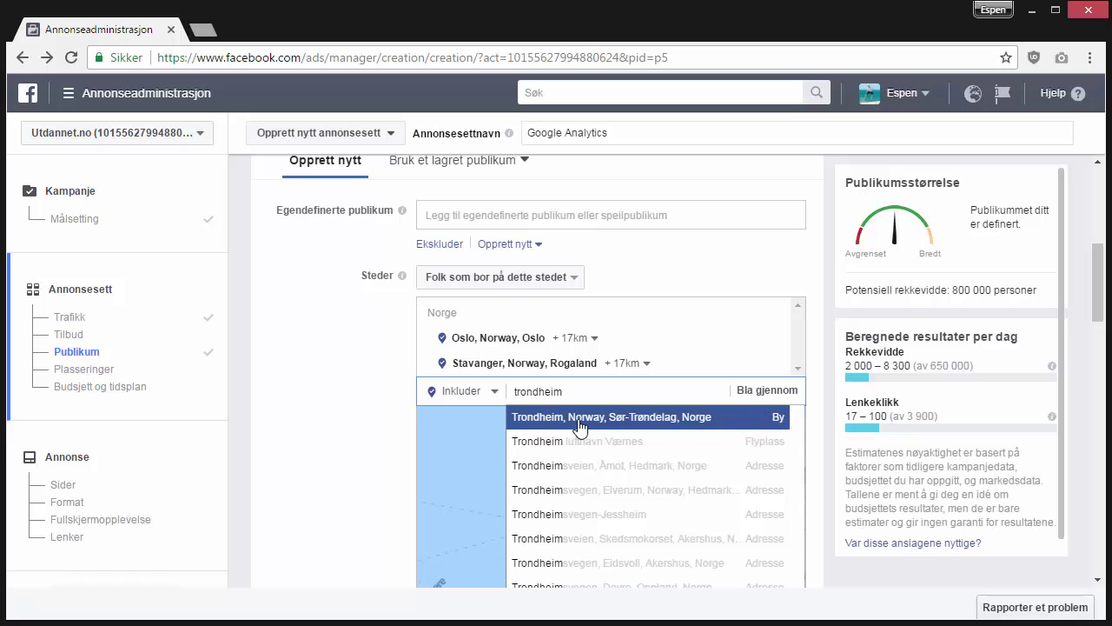
left_click(579, 417)
left_click(647, 388)
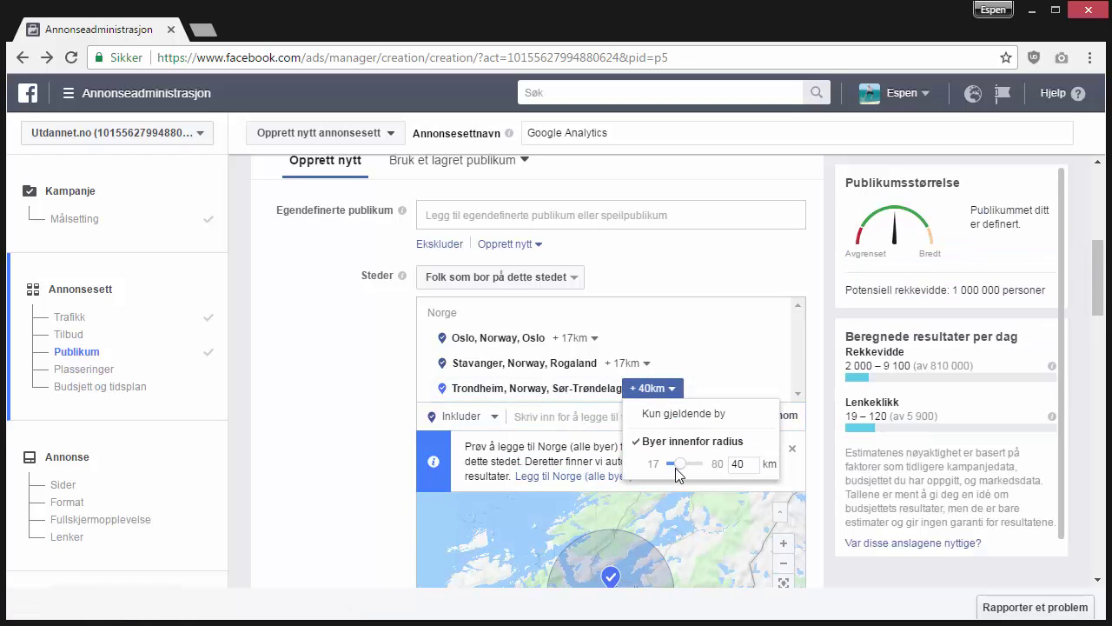
left_click_drag(675, 467, 648, 465)
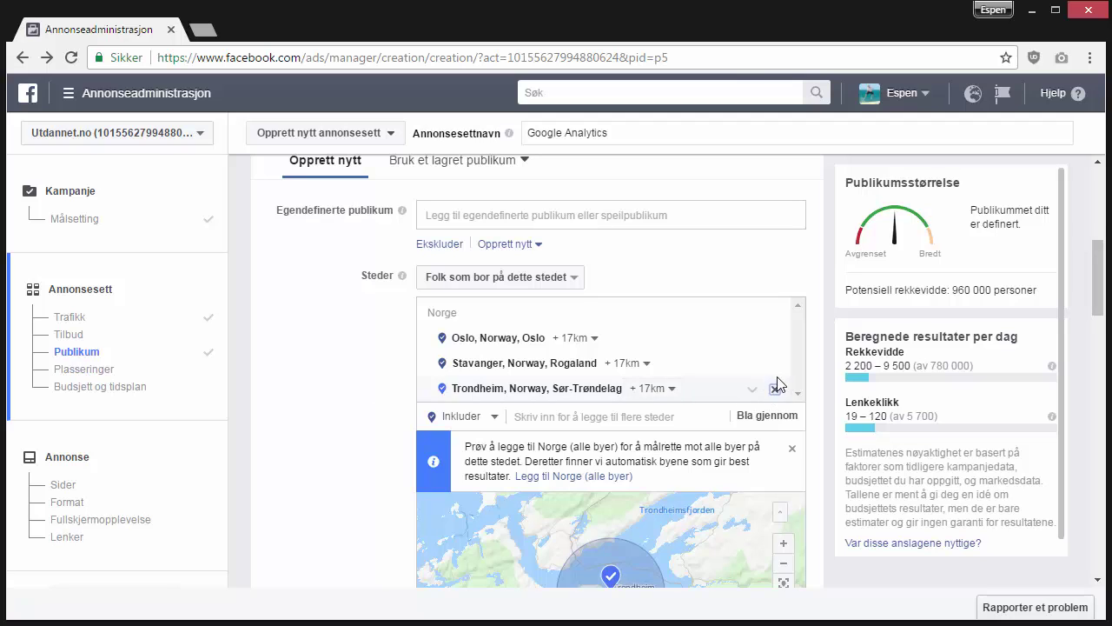
Remove Trondheim, Stavanger and Oslo from the target locations and include the whole country of Norway instead.
left_click(776, 389)
left_click(775, 364)
left_click(773, 338)
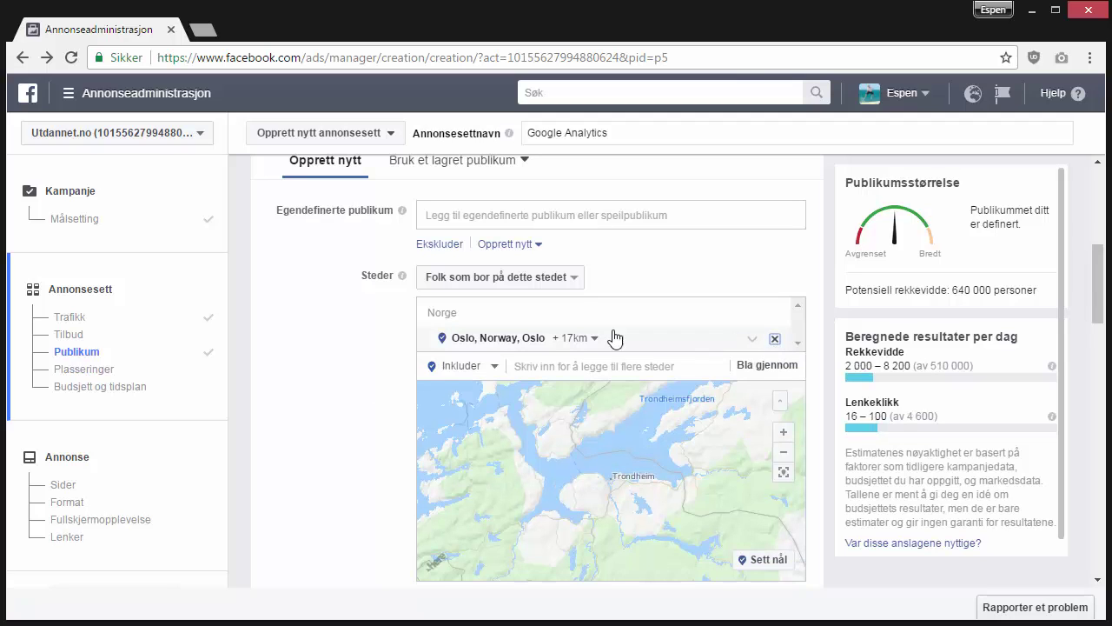
left_click(562, 315)
type("norge")
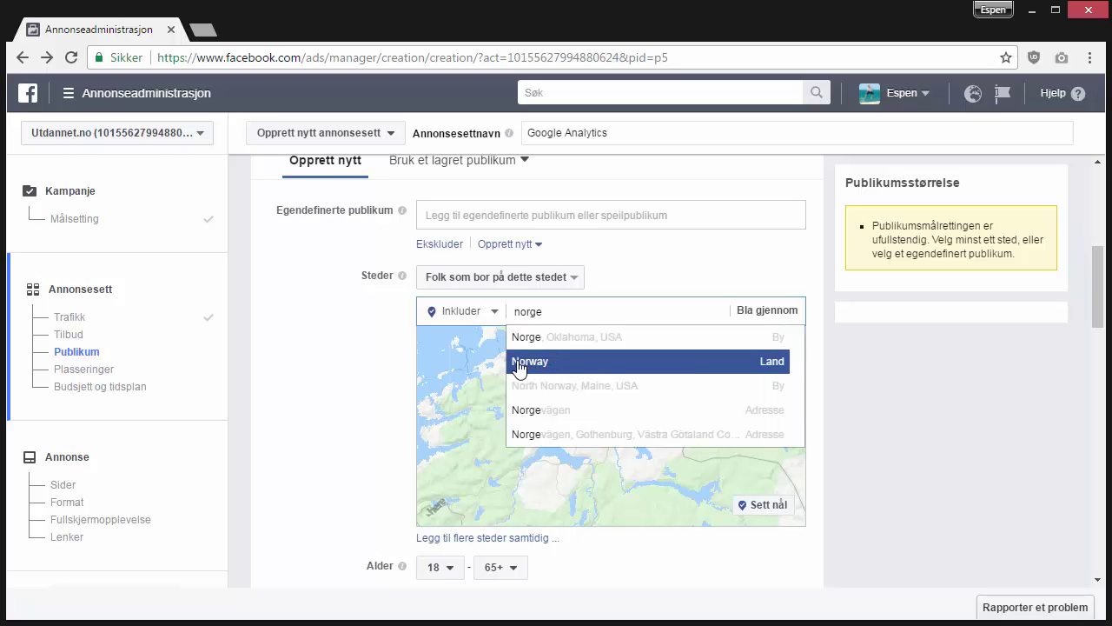
left_click(773, 371)
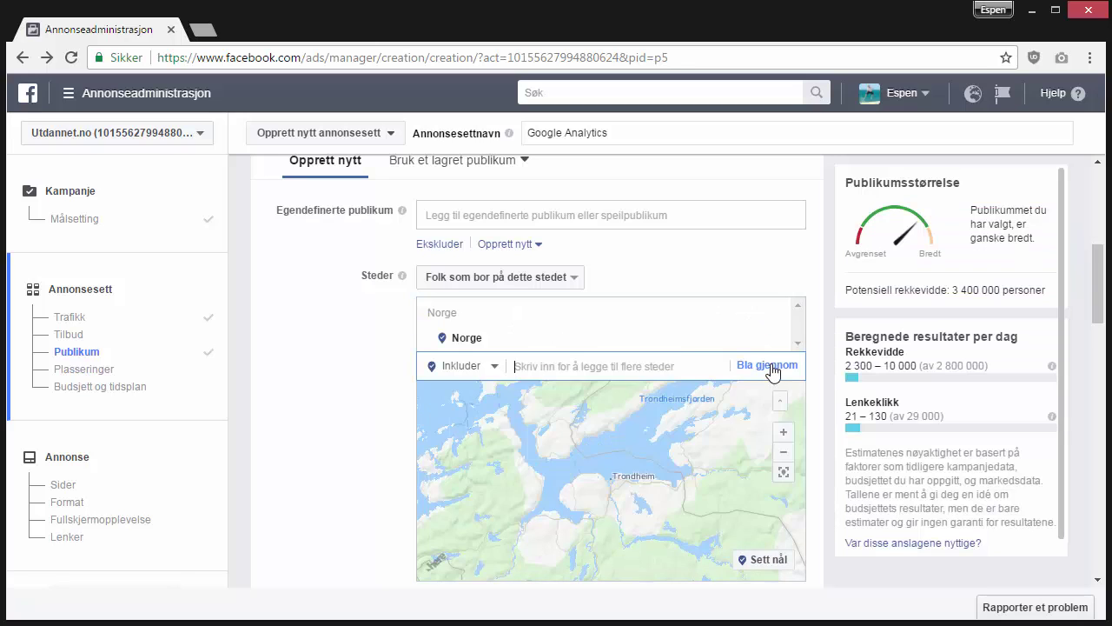
Switch to Google Analytics and open the Aldersgruppe report in the audience's demographic information.
scroll(339, 362, "down", 2)
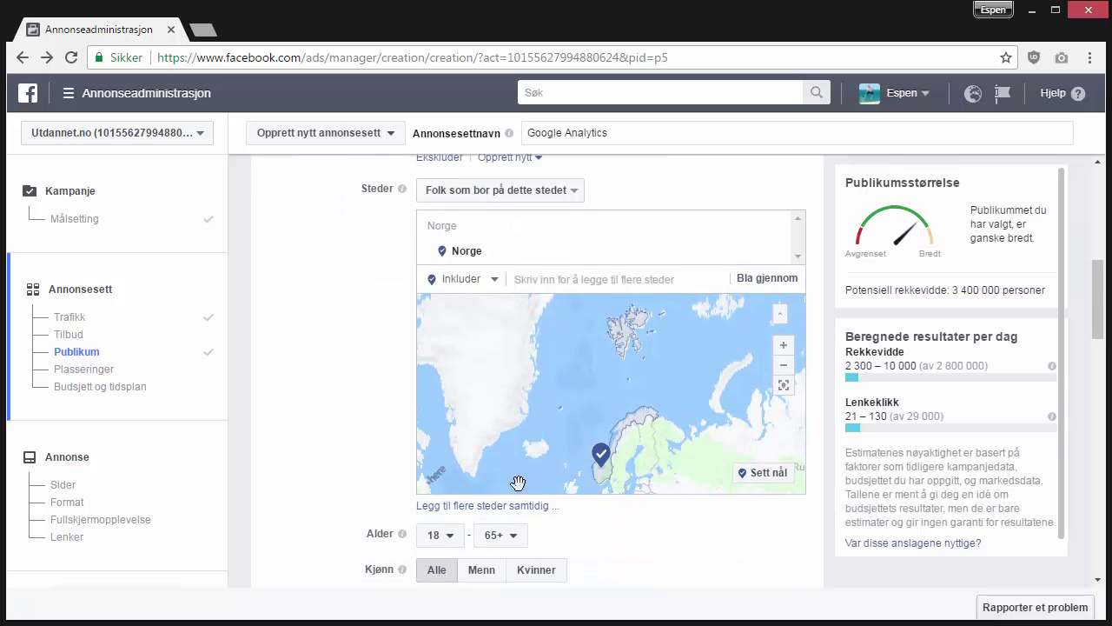
scroll(352, 388, "down", 1)
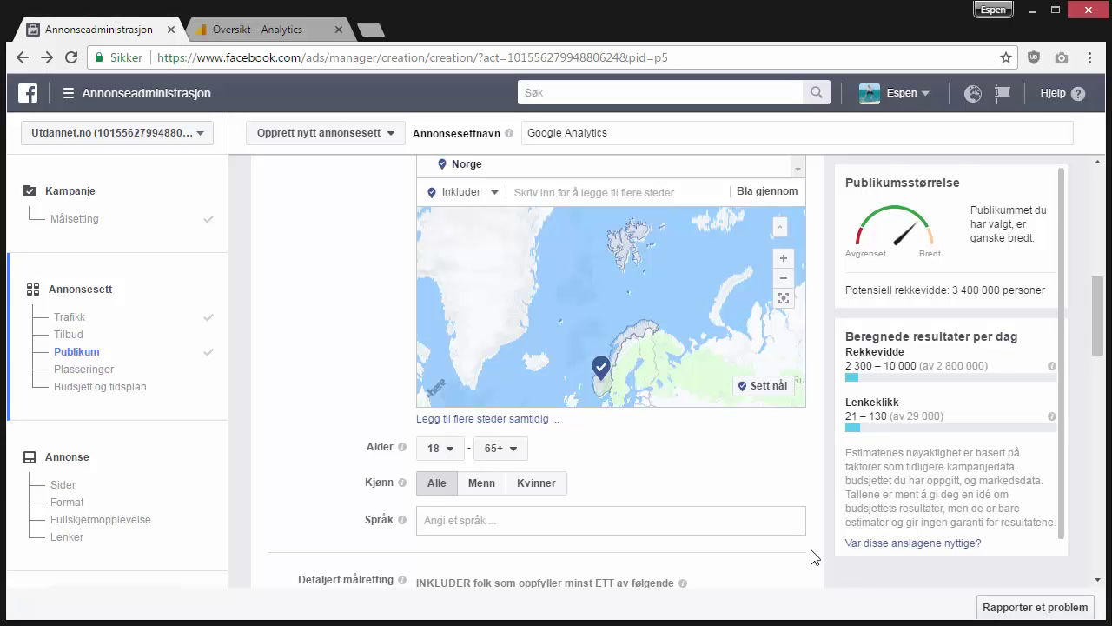
left_click(265, 30)
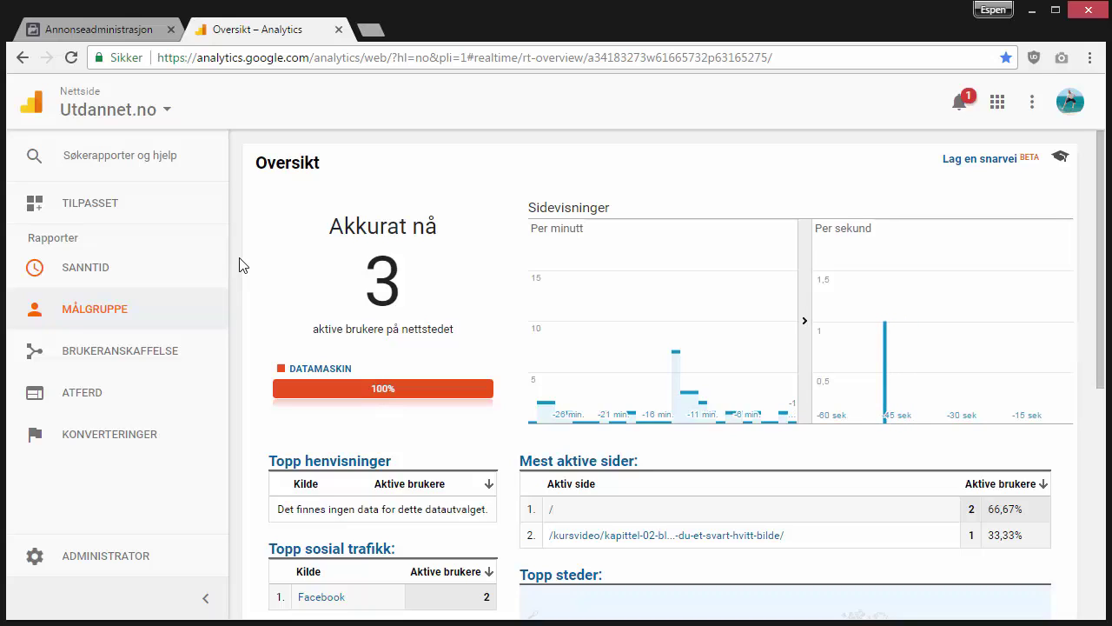
left_click(97, 312)
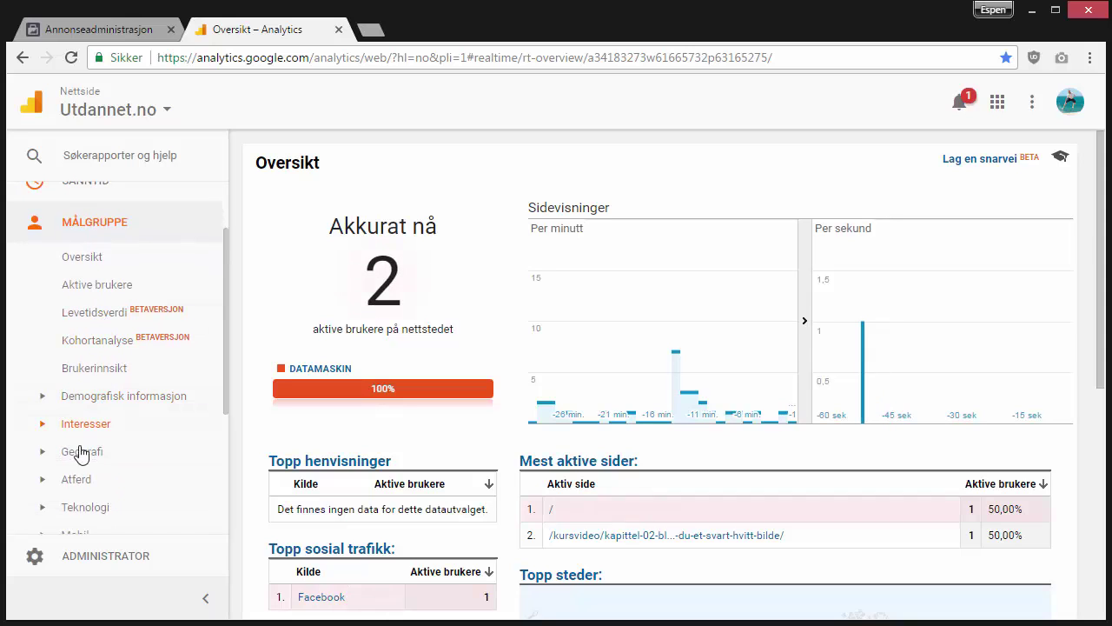
left_click(81, 398)
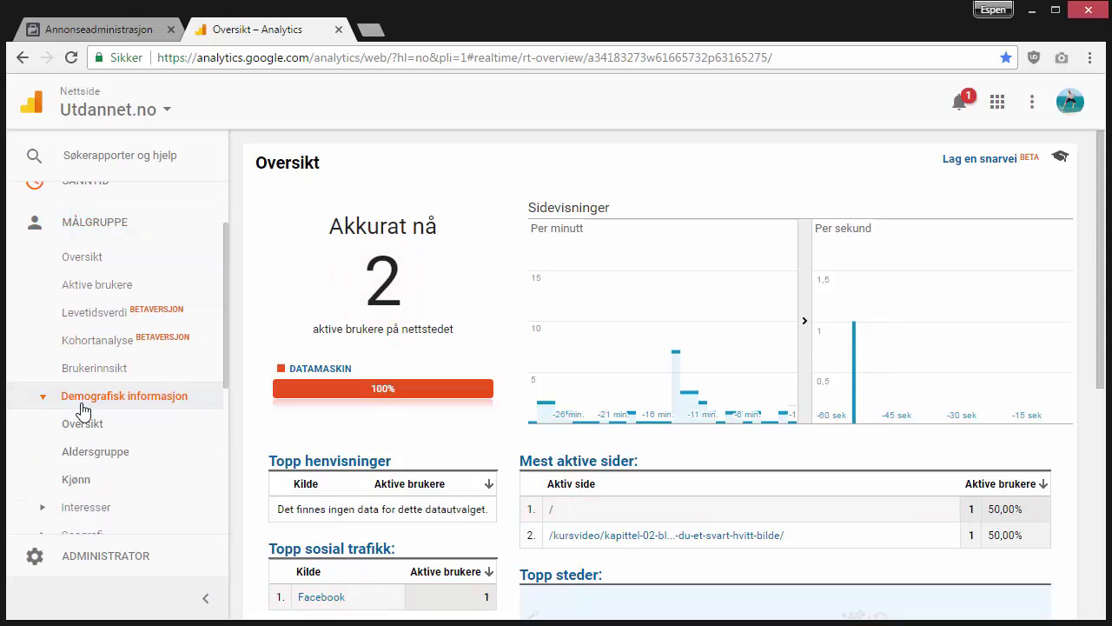
left_click(85, 455)
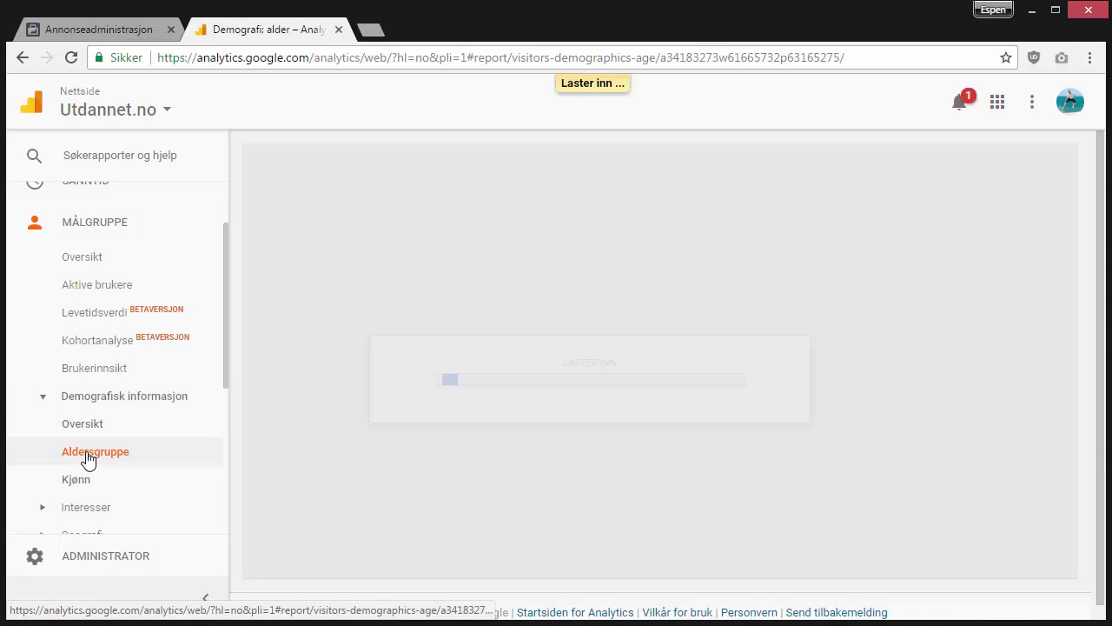
Add Side as the secondary dimension of the age report table.
scroll(605, 398, "down", 1)
scroll(605, 398, "down", 5)
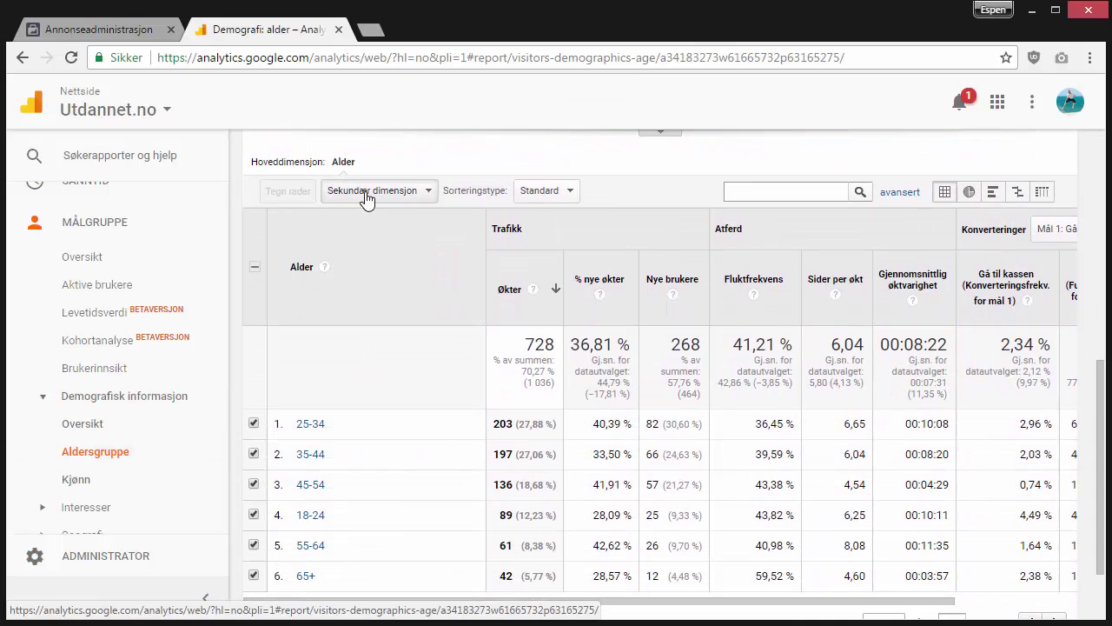
left_click(367, 192)
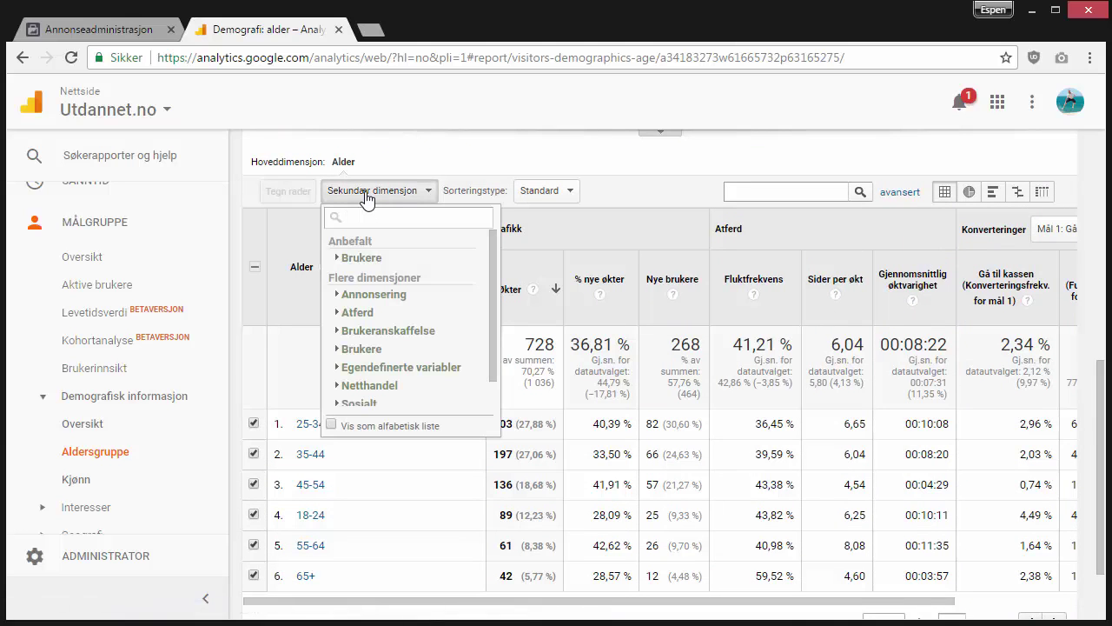
type("side")
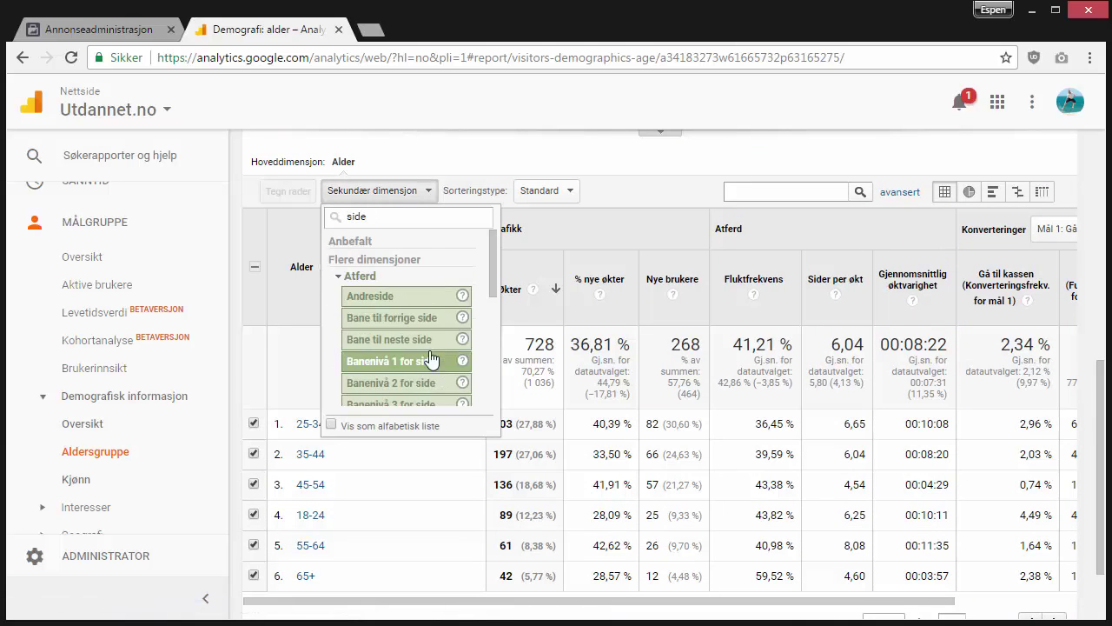
scroll(418, 345, "down", 1)
scroll(418, 345, "down", 3)
left_click(379, 360)
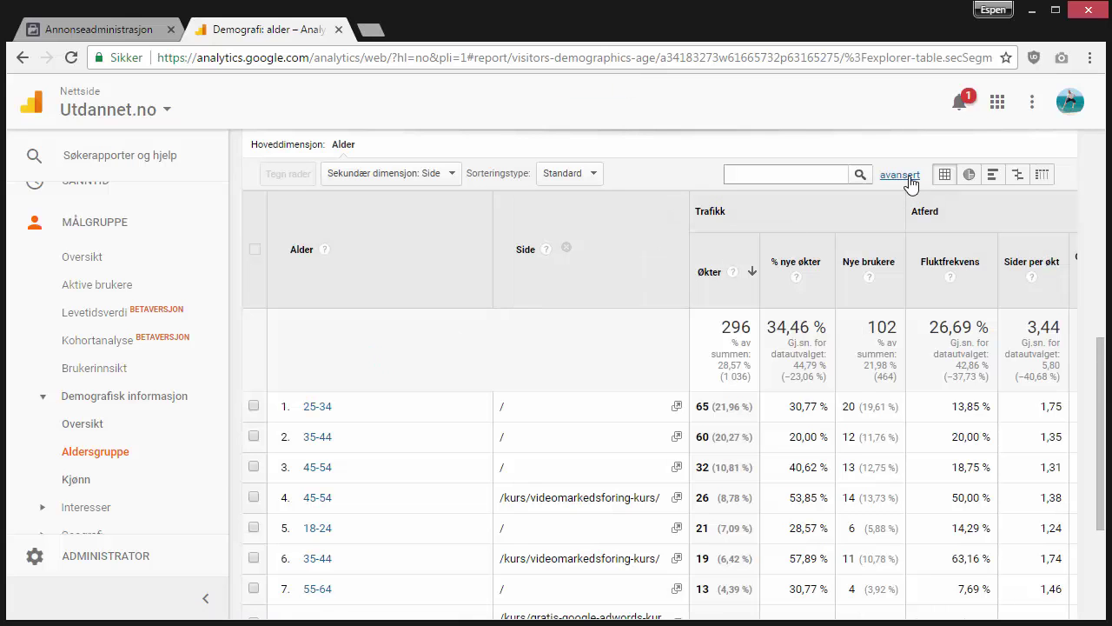
Apply an advanced filter to the age table that includes only Side values containing /kurs/gratis-google-analytics-kurs/.
left_click(901, 175)
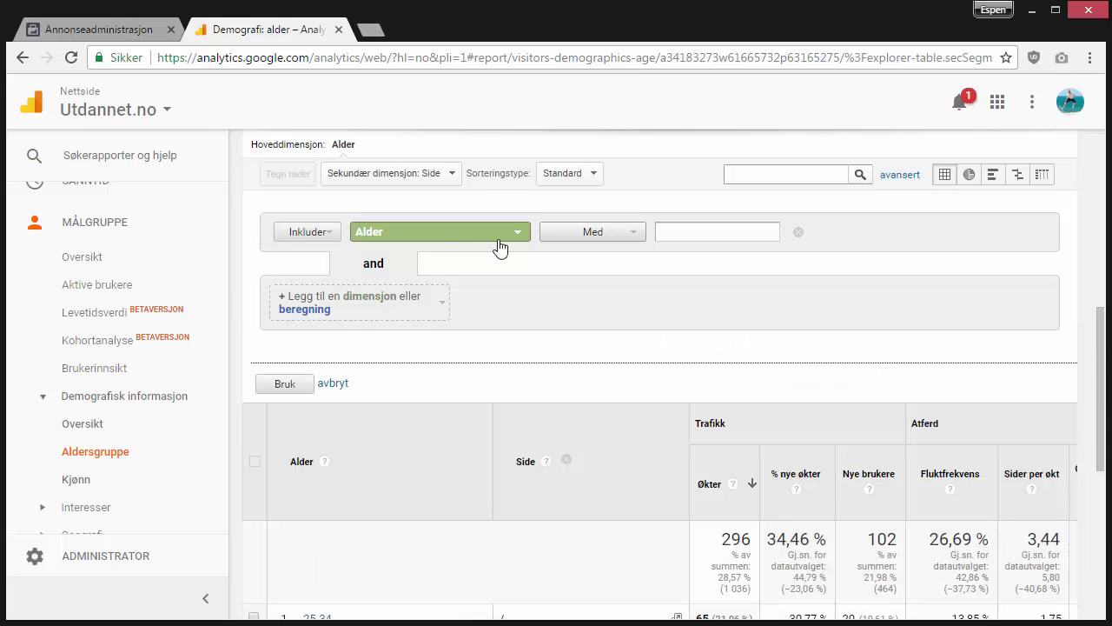
left_click(413, 241)
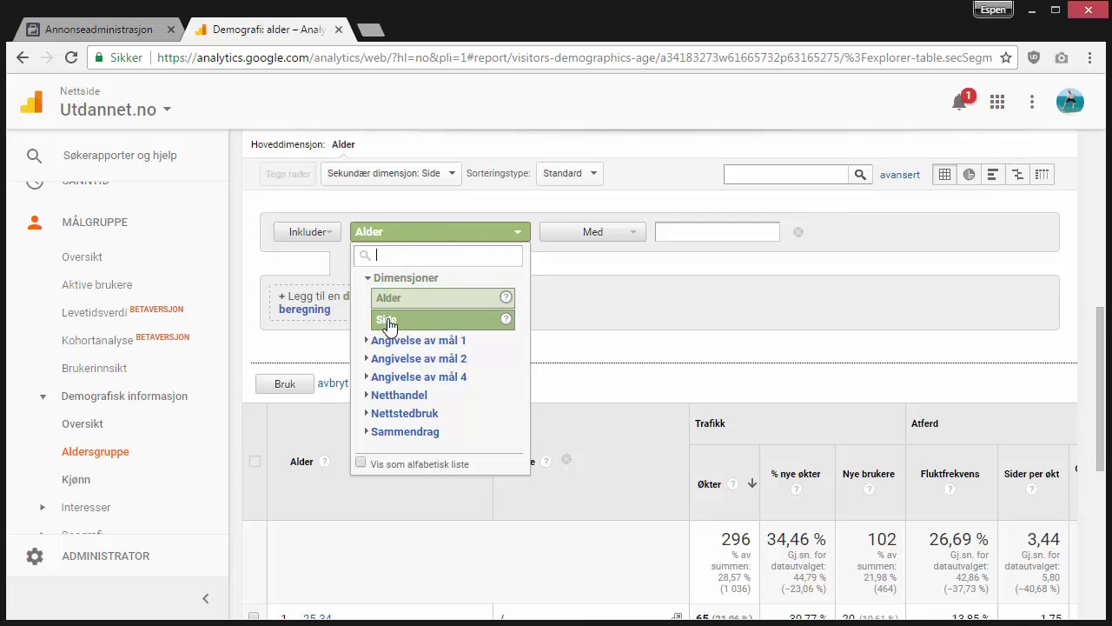
left_click(391, 320)
left_click(730, 232)
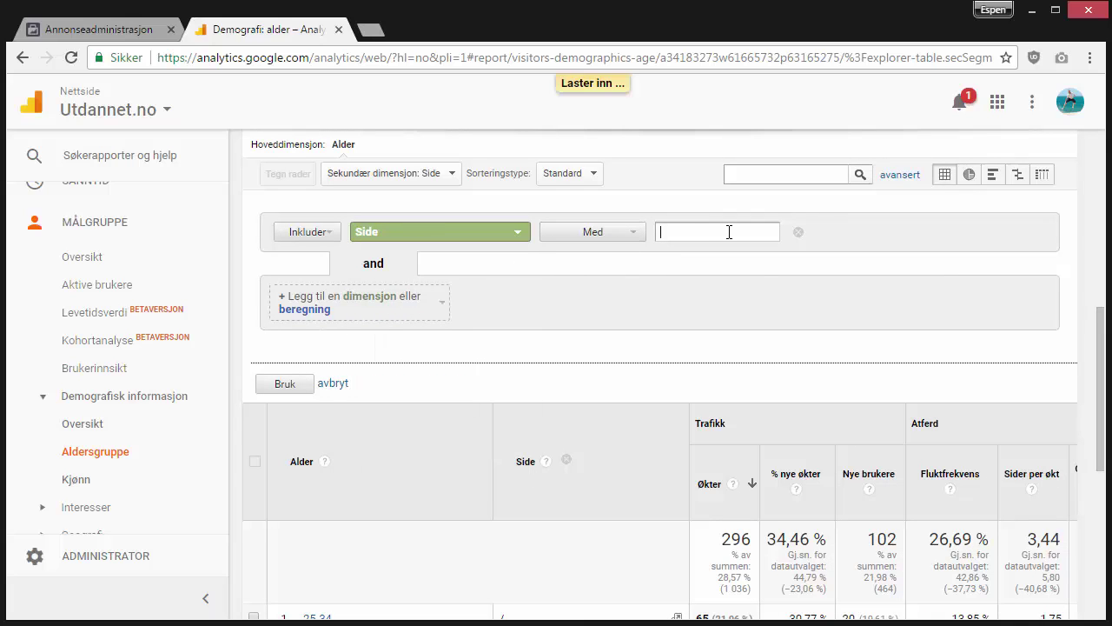
type("google")
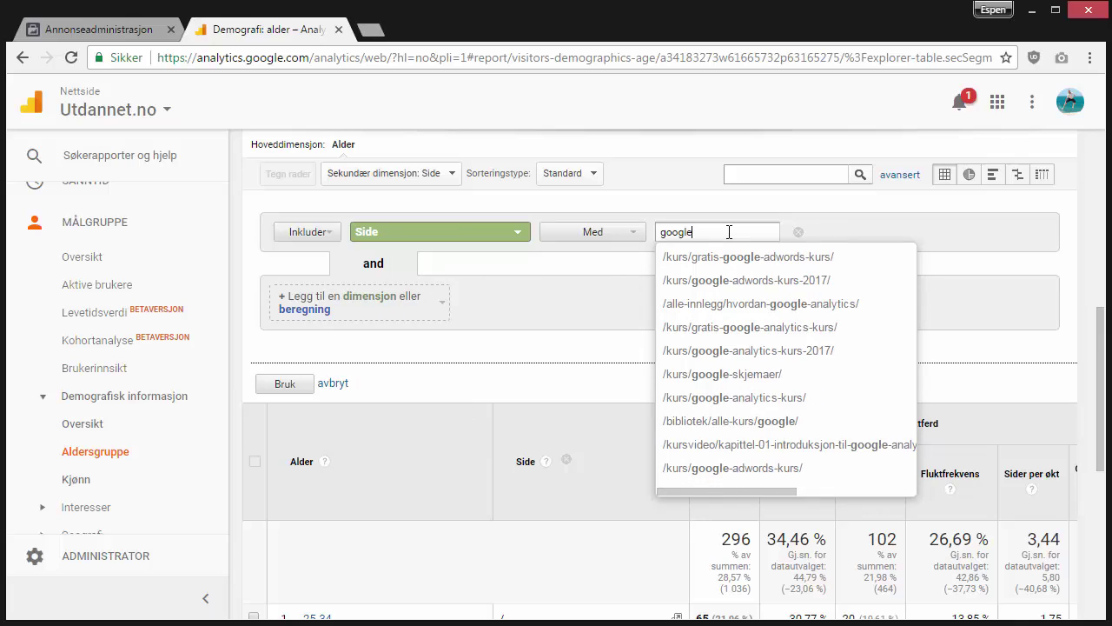
type("-a")
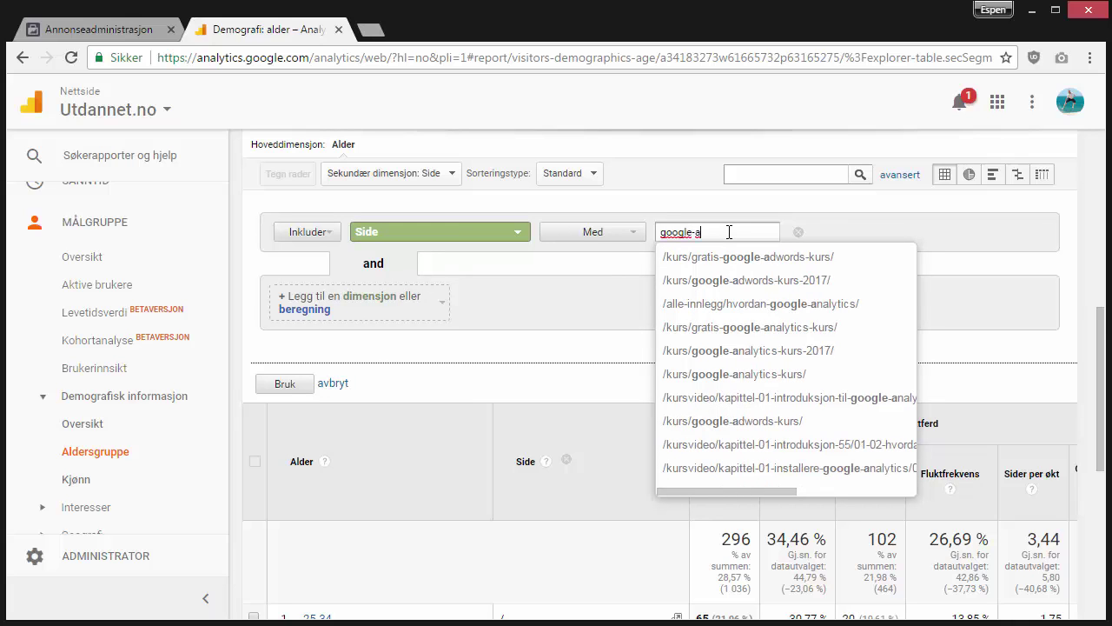
type("na")
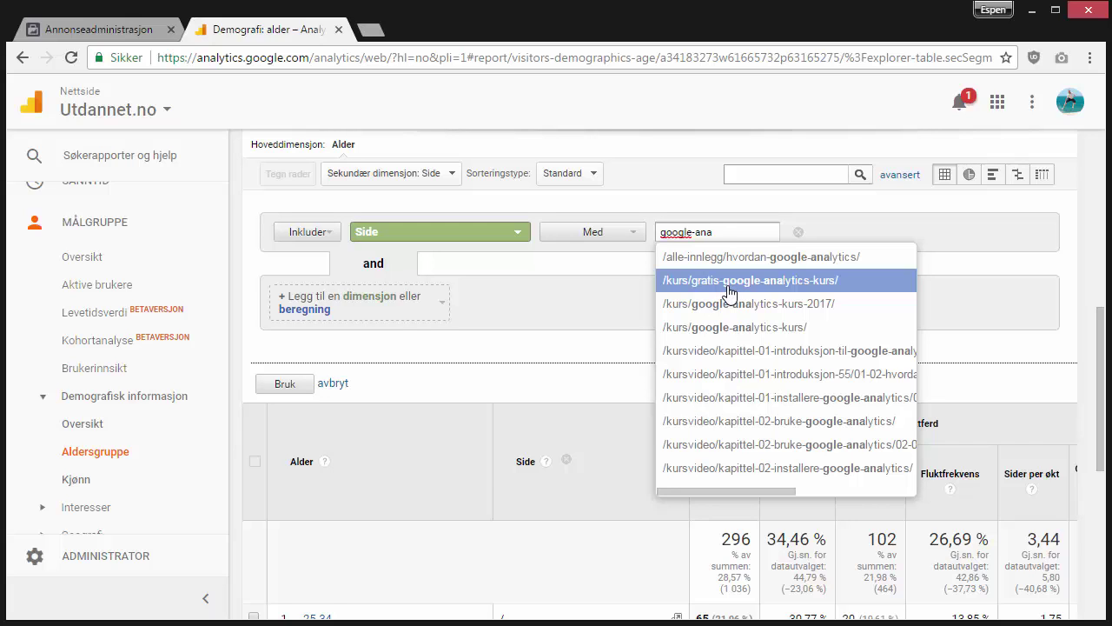
left_click(729, 280)
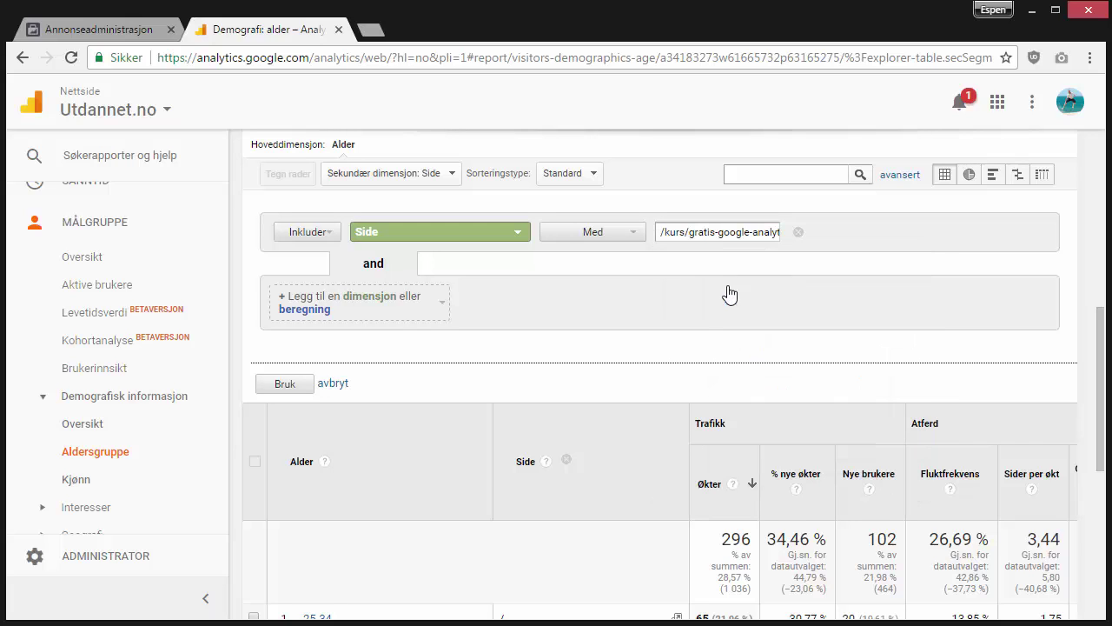
left_click(284, 384)
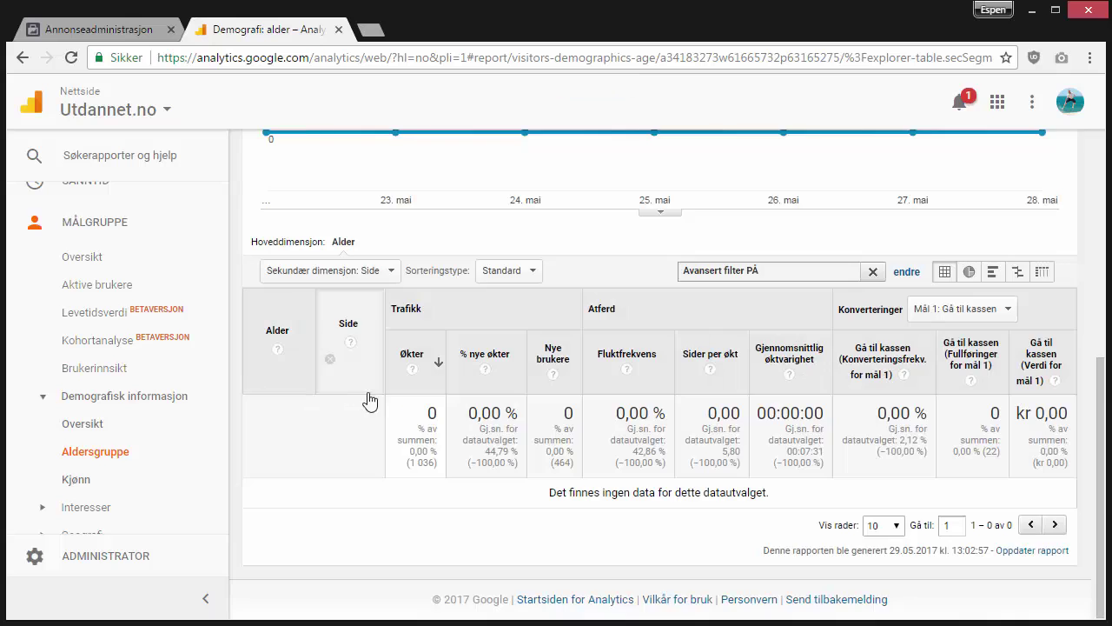
Extend the age report's date range to 1 January 2016 through 28 May 2017 and bring up its filtered table.
scroll(603, 385, "up", 5)
left_click(982, 166)
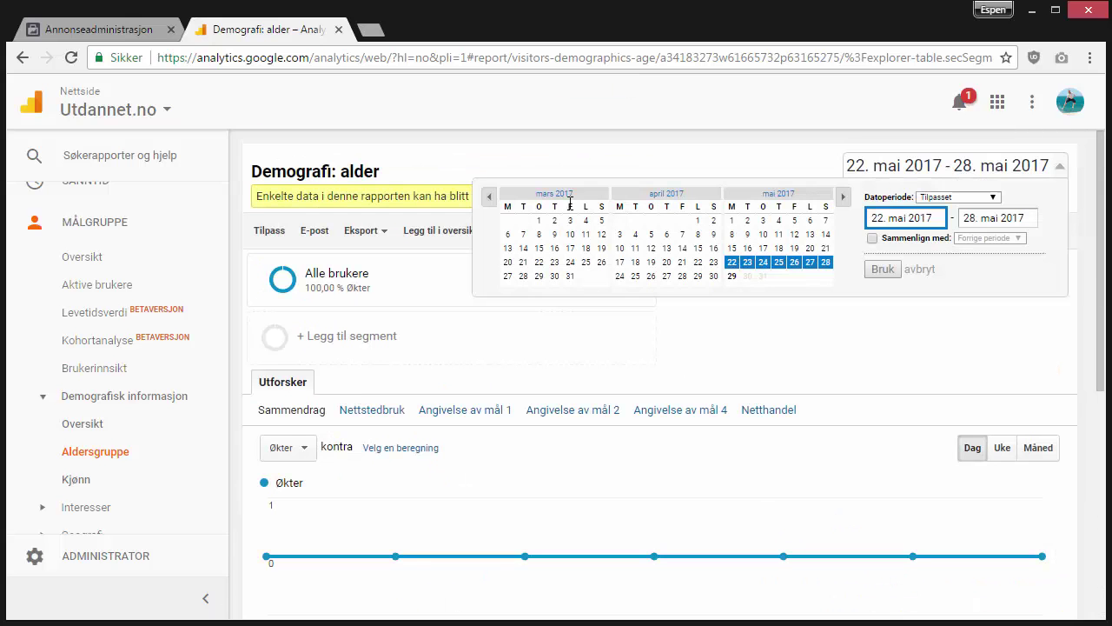
left_click(489, 198)
left_click(489, 197)
left_click(489, 197)
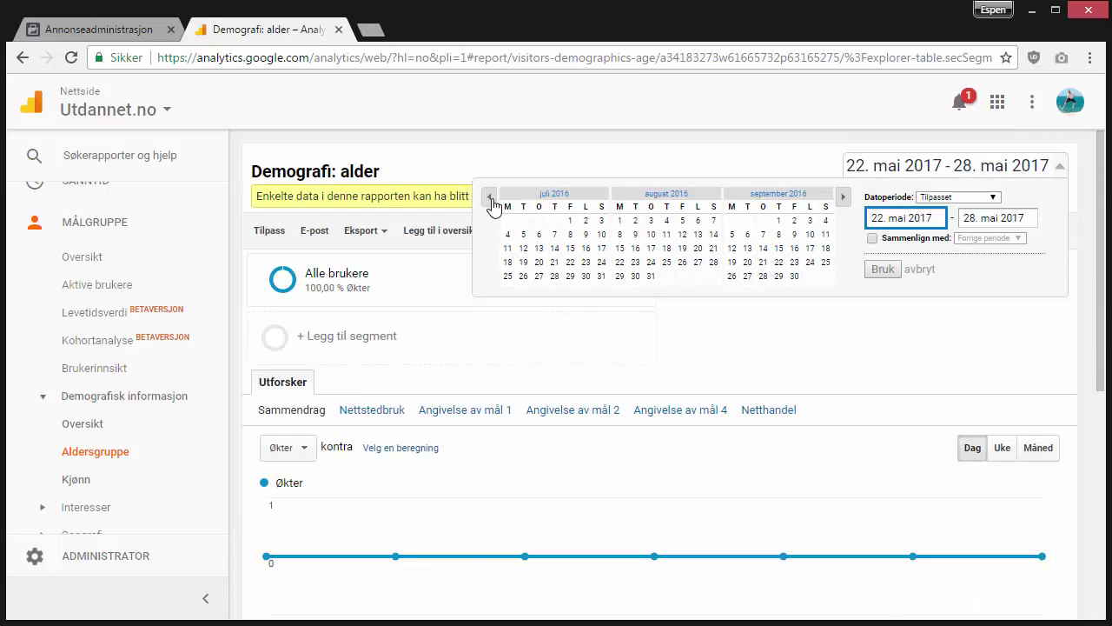
left_click(489, 197)
left_click(490, 197)
left_click(489, 198)
left_click(490, 197)
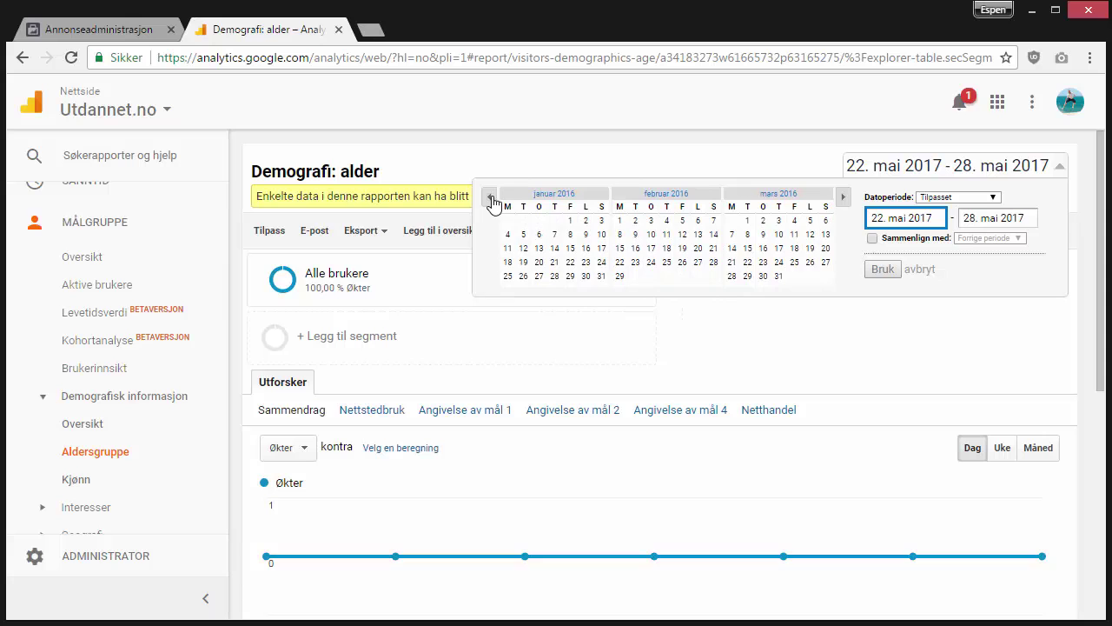
left_click(570, 220)
left_click(881, 269)
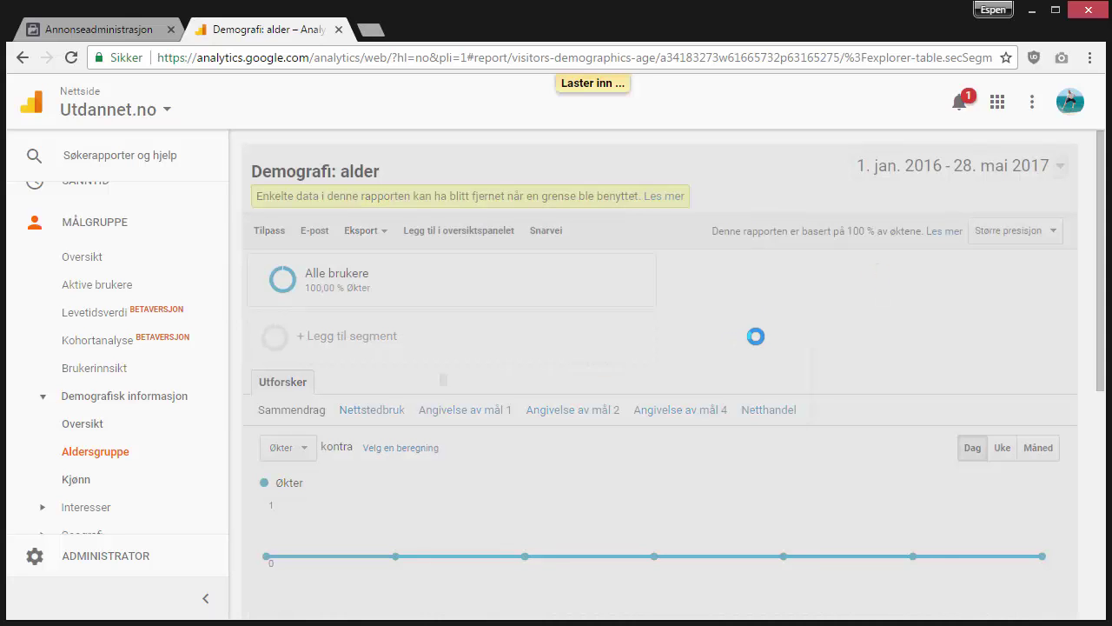
scroll(758, 342, "down", 10)
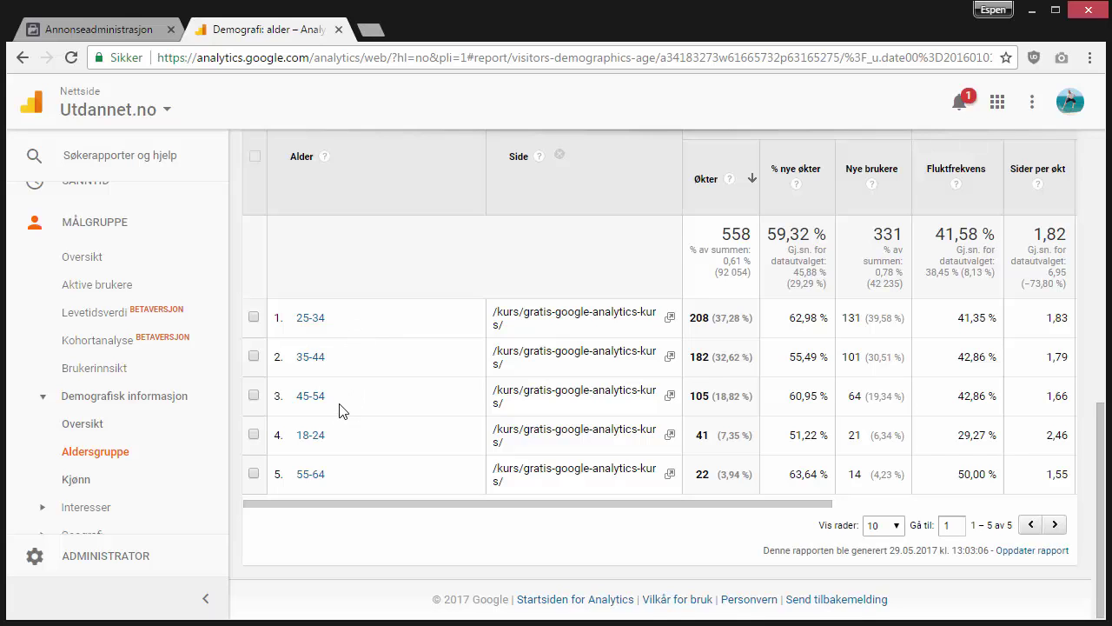
Switch to Facebook Ads Manager and set the ad set's audience age range to 25–54.
left_click(125, 35)
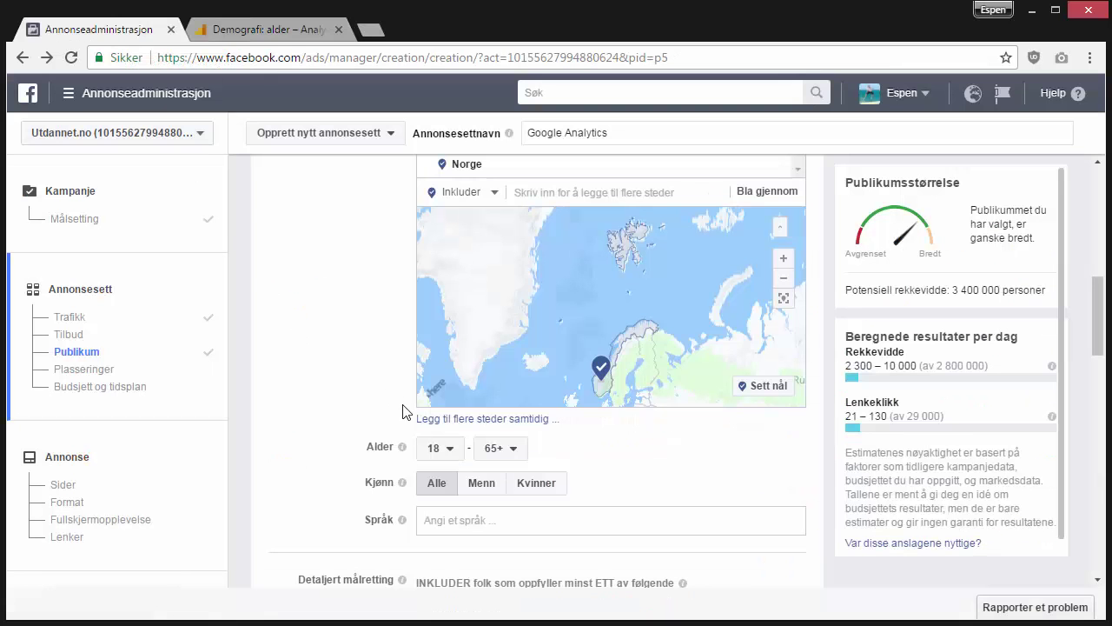
left_click(437, 456)
scroll(454, 370, "down", 2)
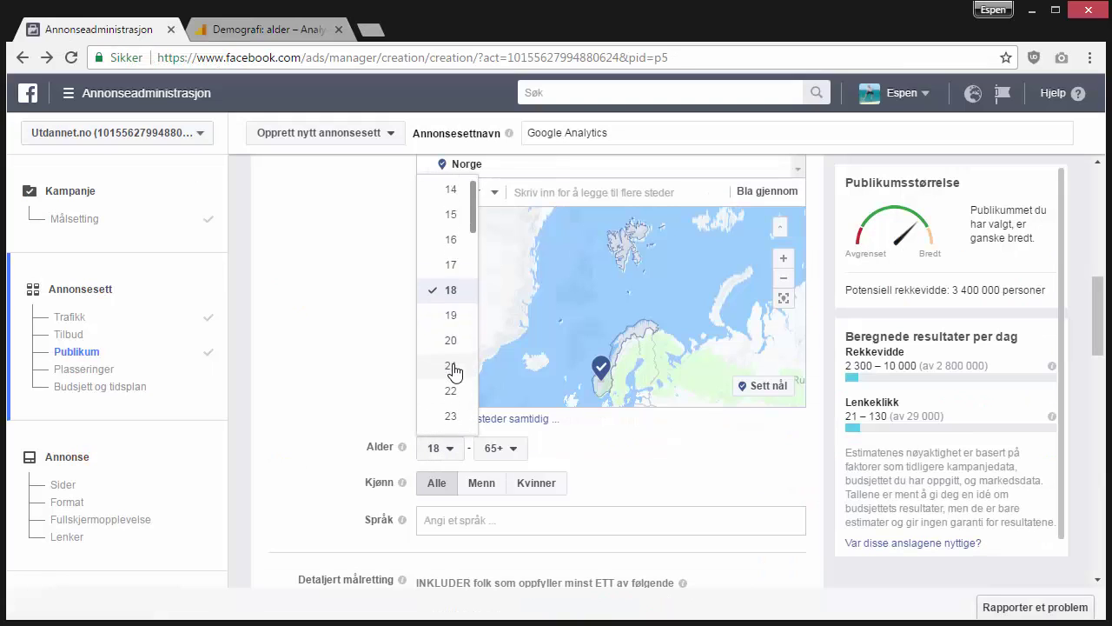
left_click(453, 403)
left_click(504, 448)
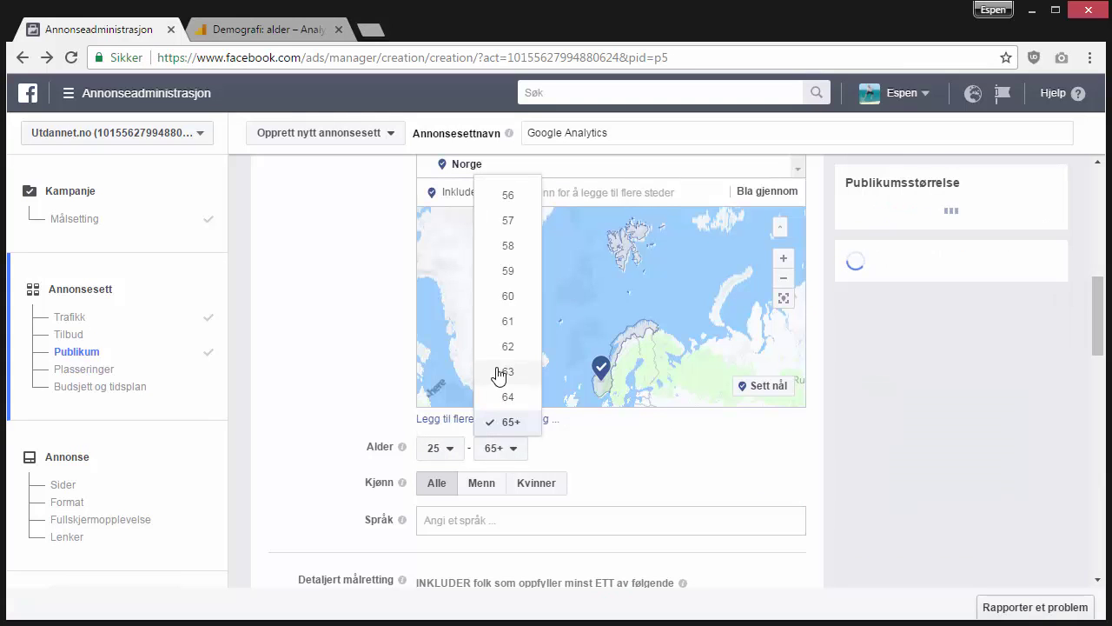
scroll(500, 287, "up", 2)
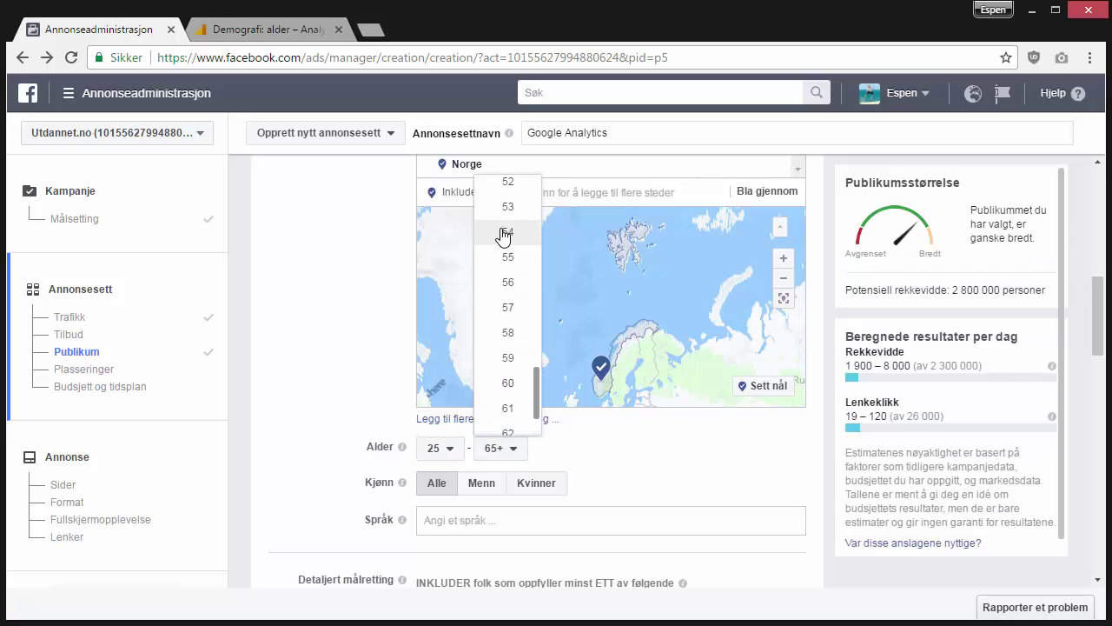
left_click(504, 231)
Switch back to Google Analytics and compare sessions and average session duration across the age groups.
left_click(215, 27)
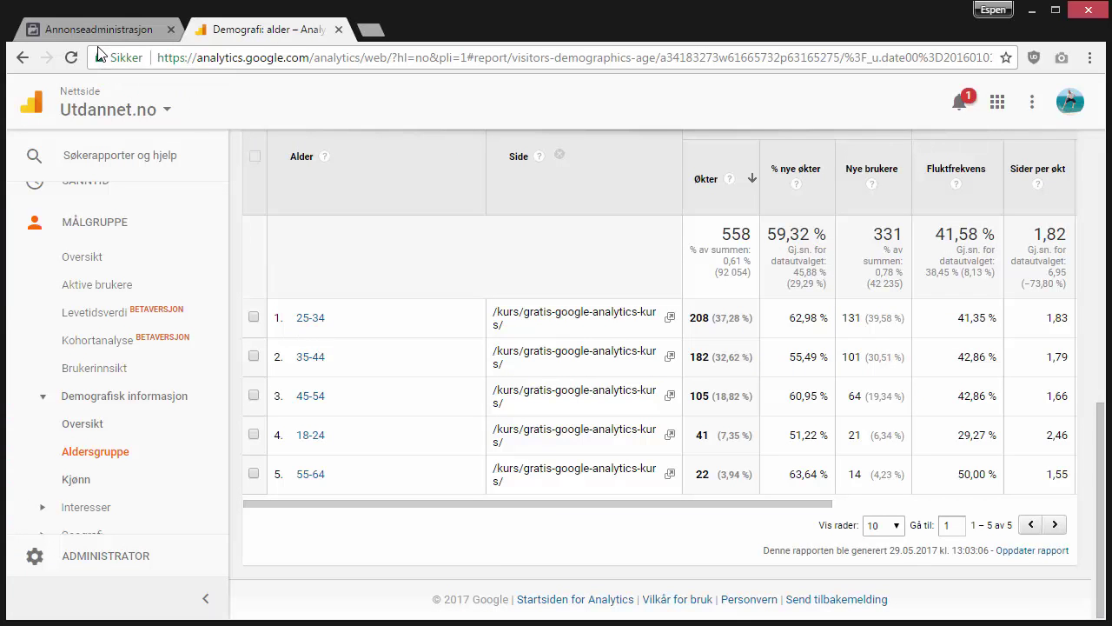
left_click_drag(654, 511, 434, 489)
left_click_drag(670, 504, 841, 513)
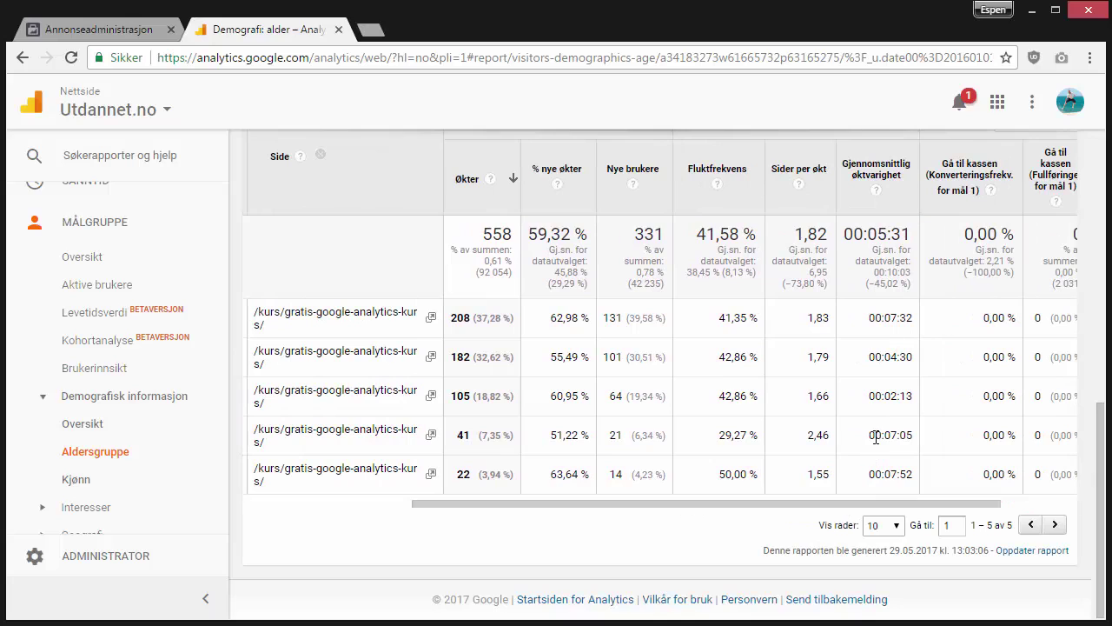
left_click_drag(887, 435, 905, 435)
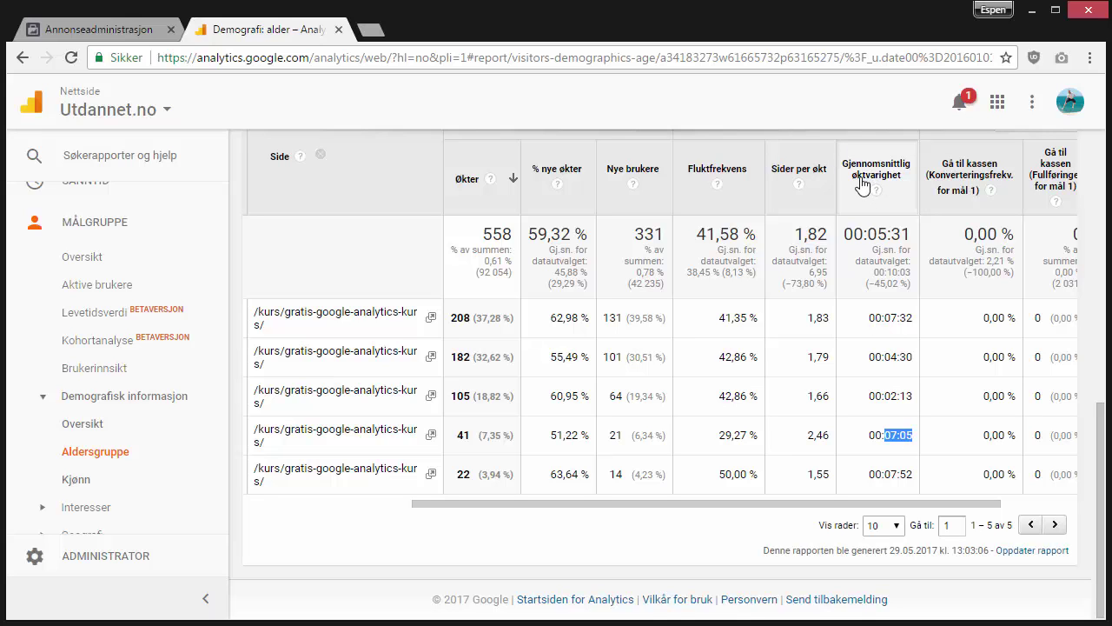
left_click_drag(856, 504, 571, 490)
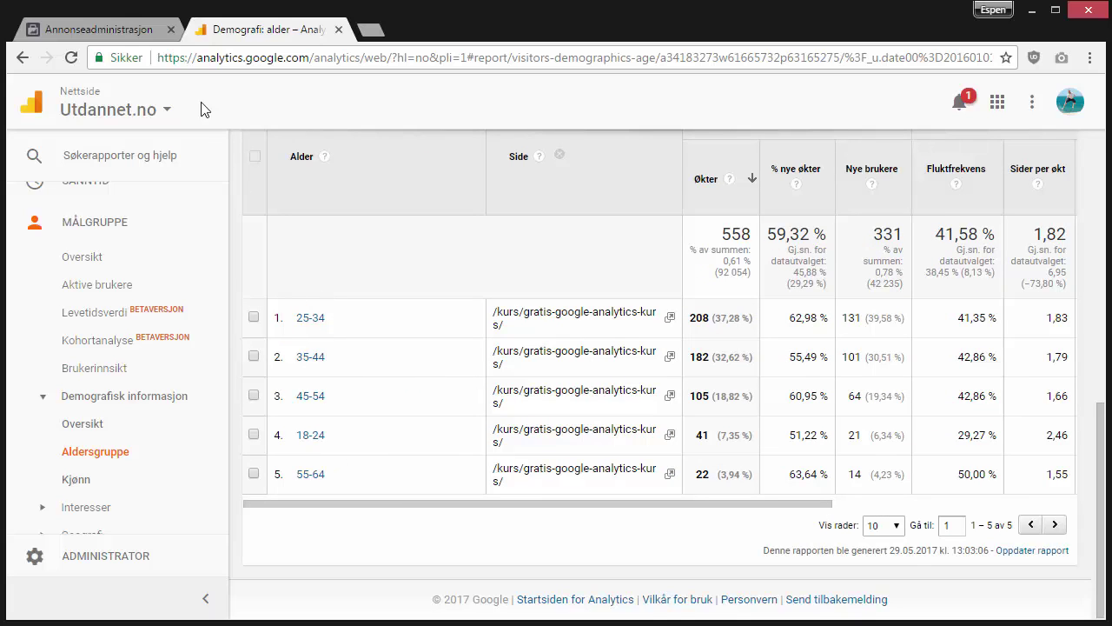
Open the Kjønn report in the demographic information and add Side as its secondary dimension.
left_click(96, 488)
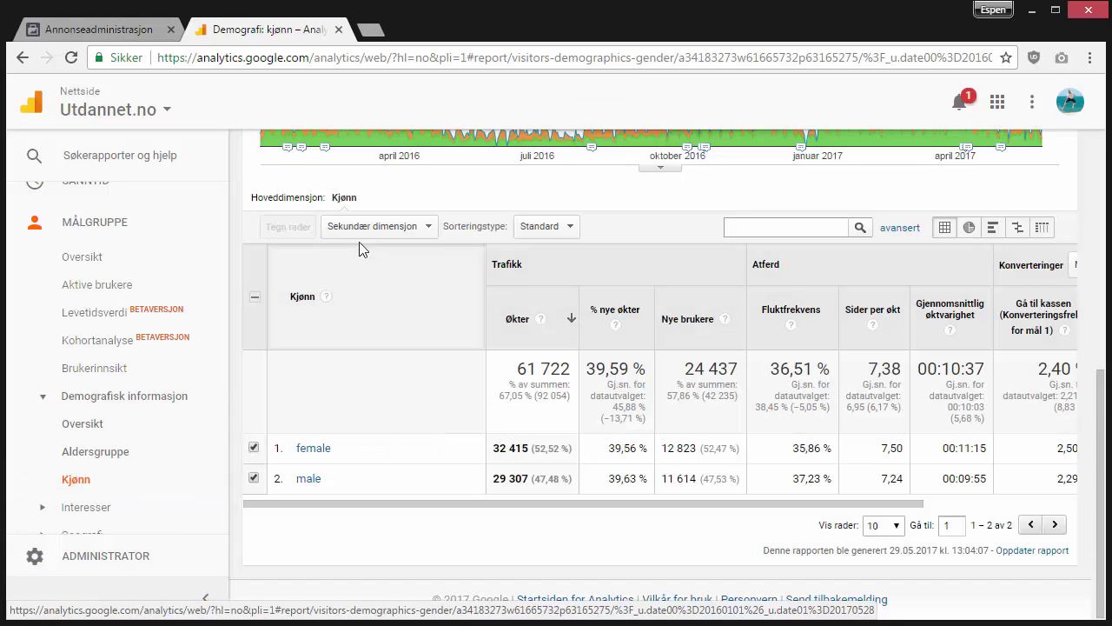
left_click(371, 230)
type("side")
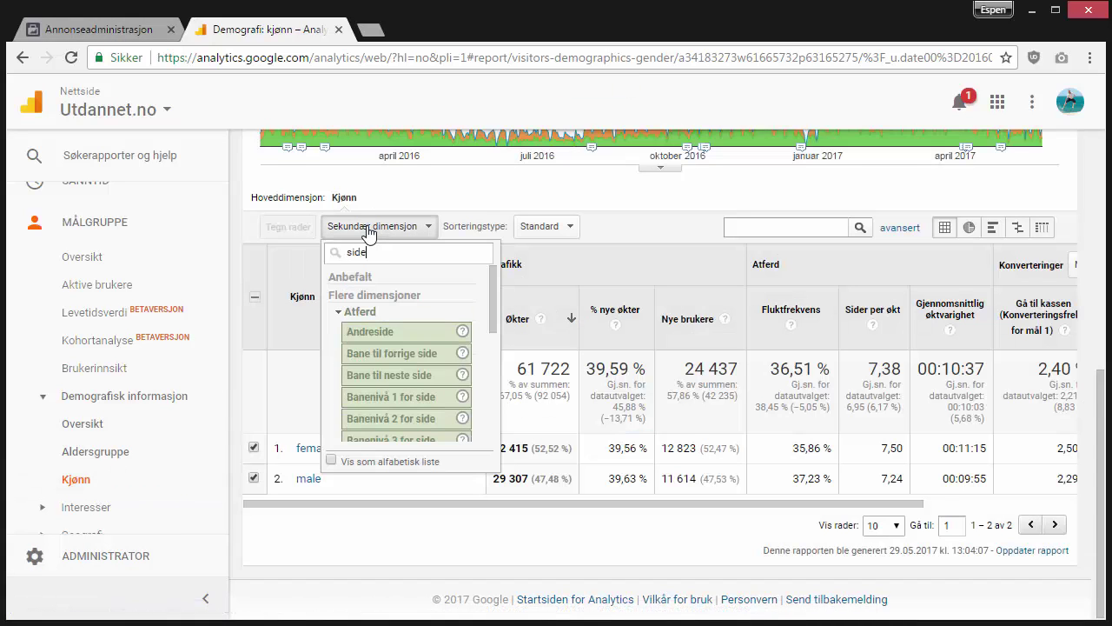
scroll(394, 372, "down", 3)
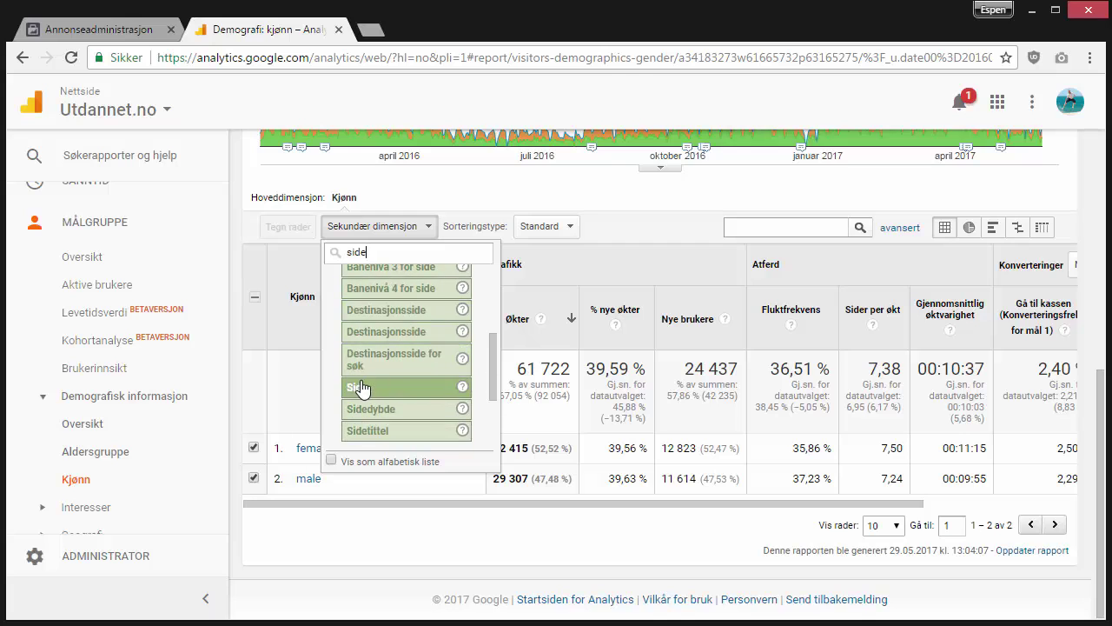
left_click(362, 388)
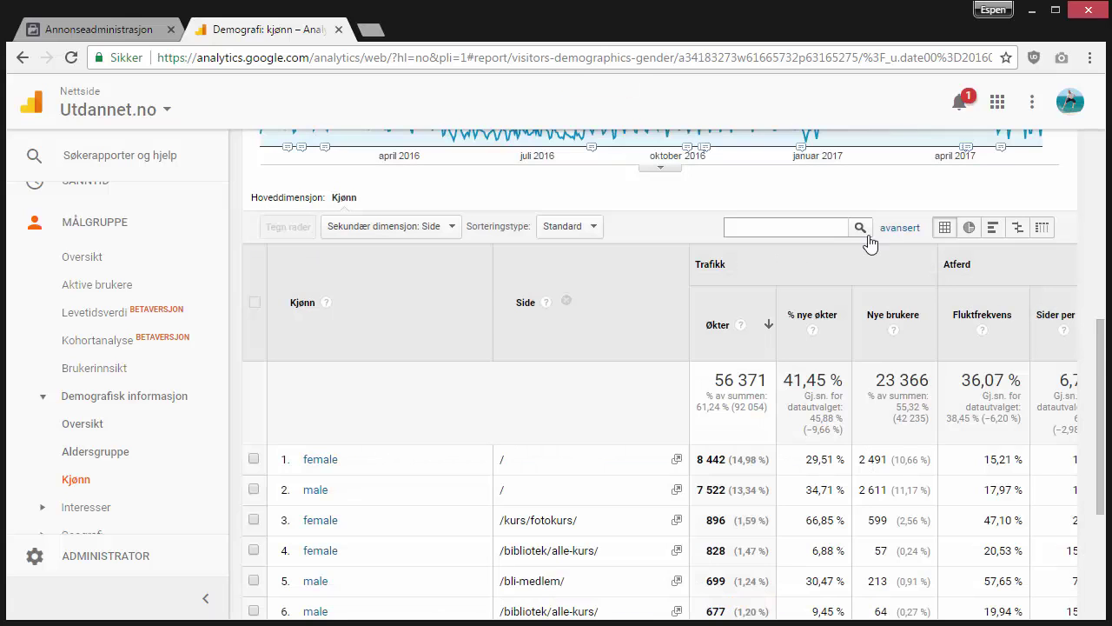
Filter the gender table to include only Side values containing /kurs/gratis-google-analytics-kurs/ and examine the figures per gender.
left_click(898, 228)
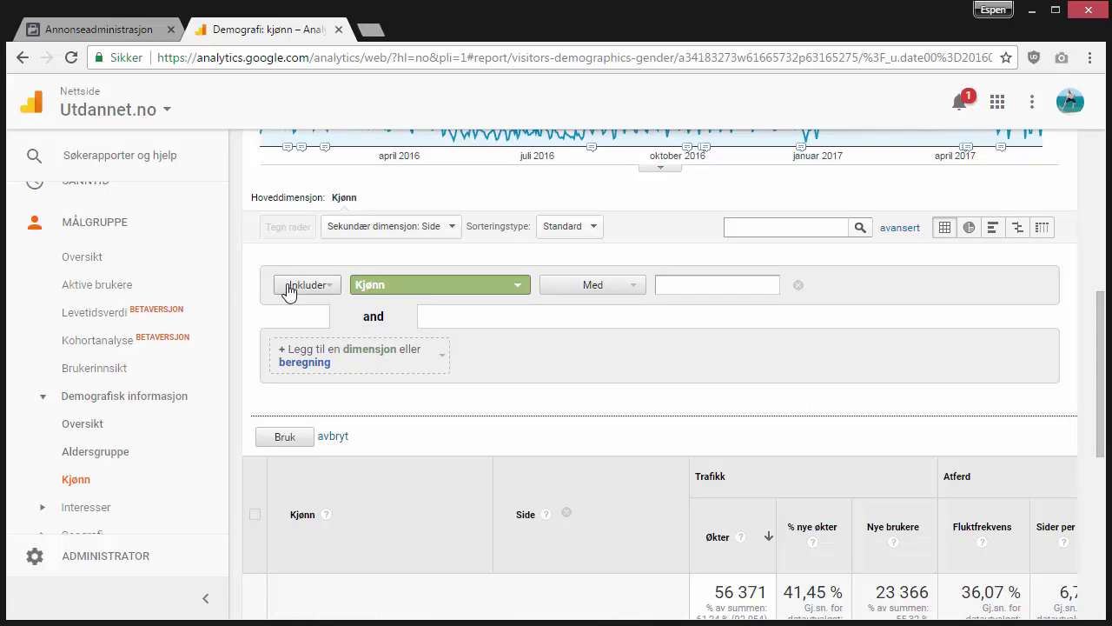
left_click(405, 287)
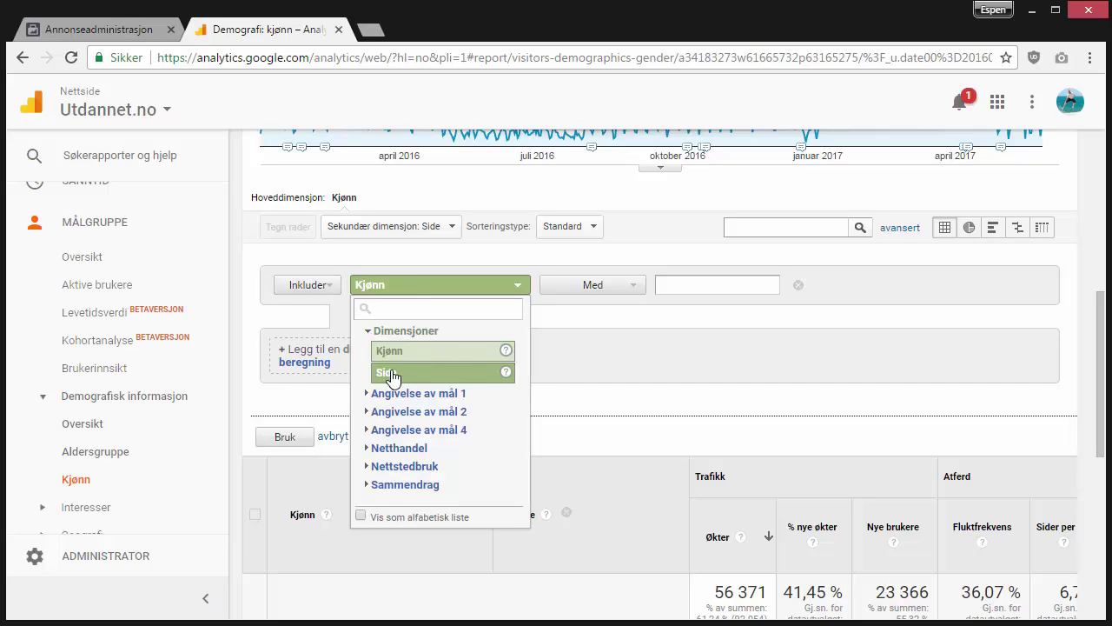
left_click(388, 373)
type("google-an")
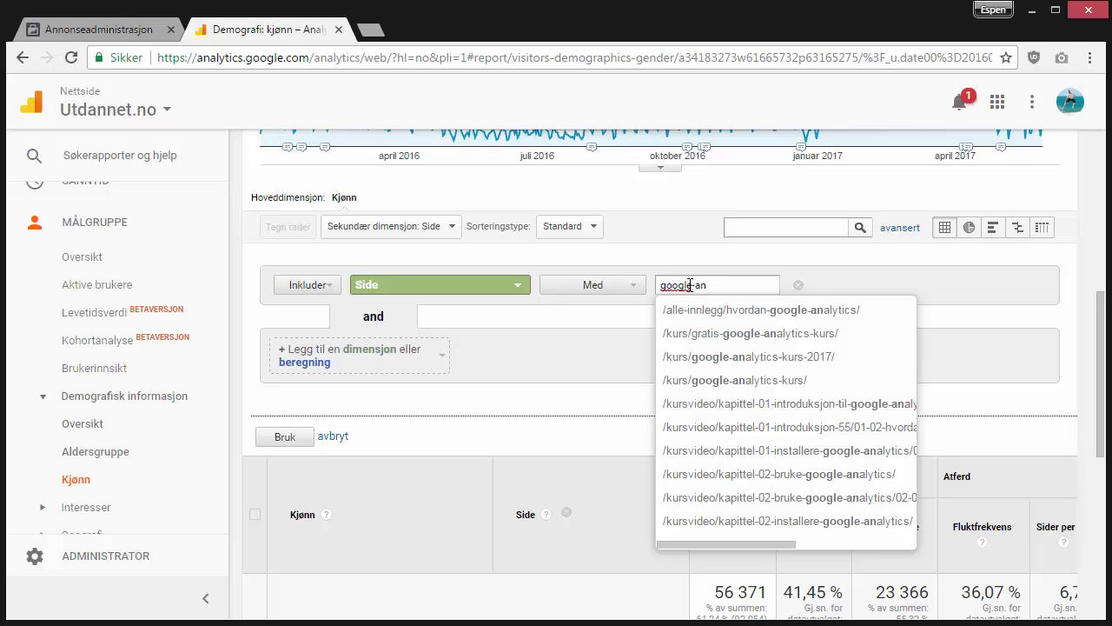
left_click(721, 334)
left_click(294, 440)
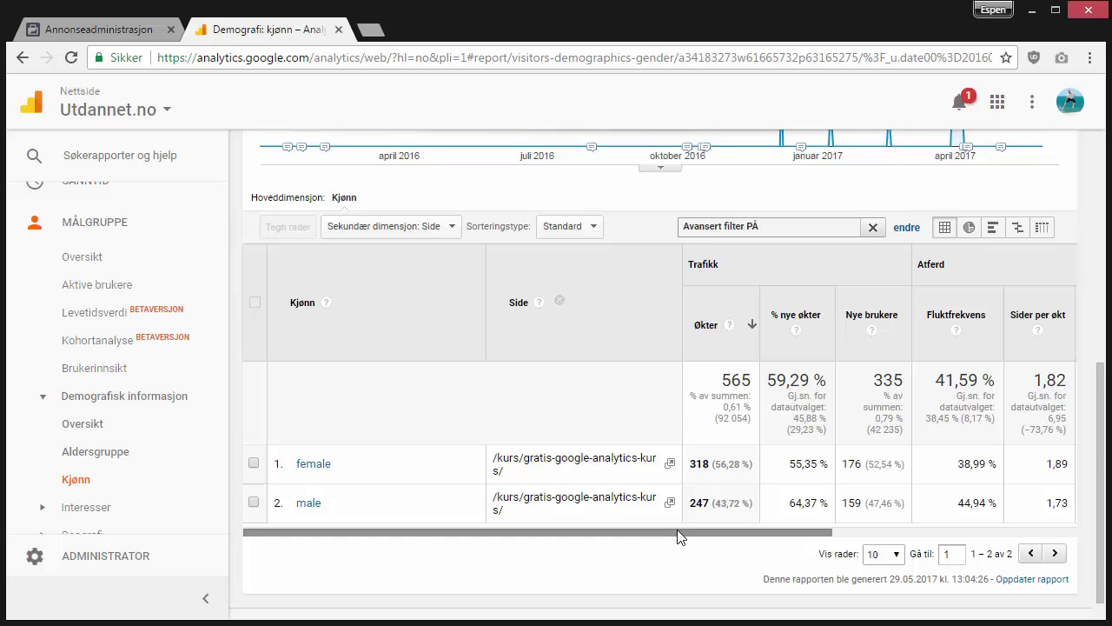
left_click_drag(682, 536, 641, 529)
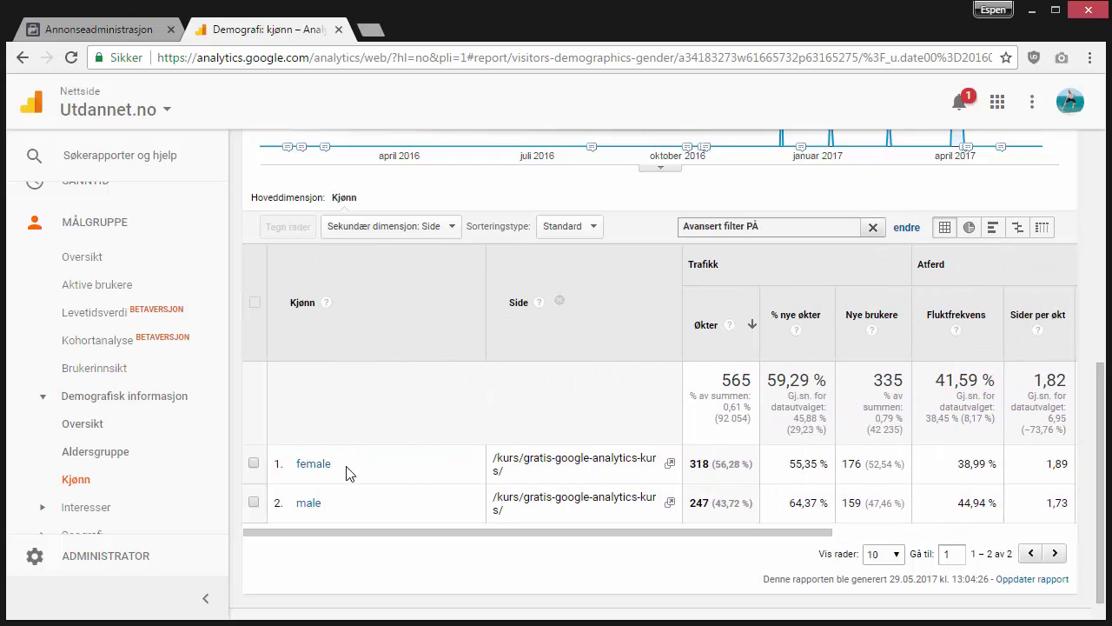
Switch to Facebook Ads Manager and add Norsk (bokmål) and Norsk (nynorsk) as the audience's languages.
left_click(87, 29)
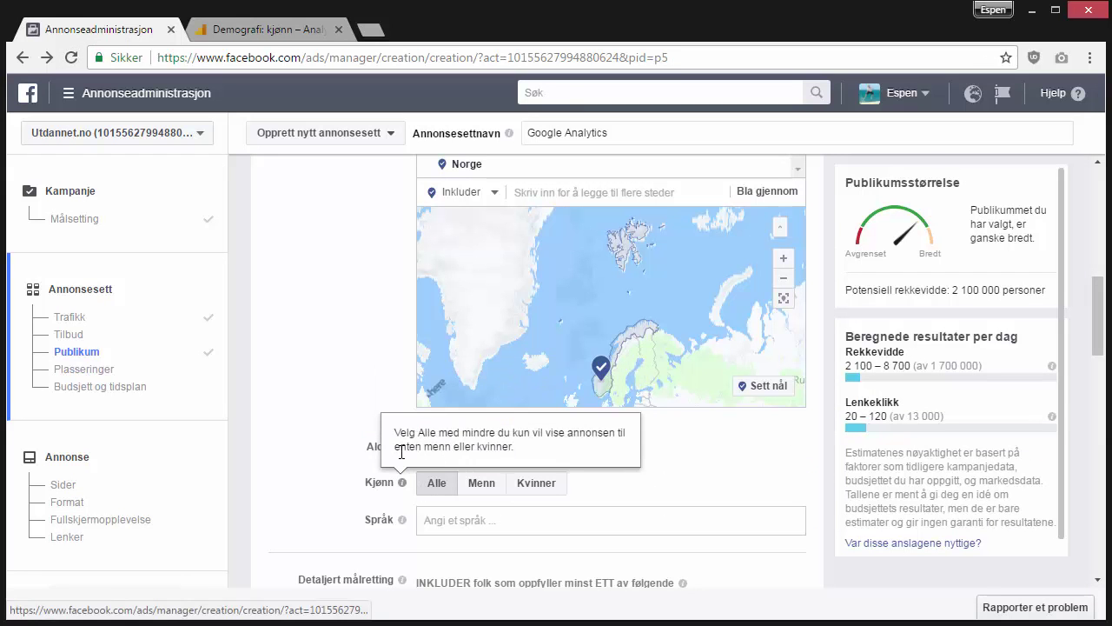
scroll(317, 433, "down", 1)
scroll(316, 433, "down", 1)
left_click(502, 436)
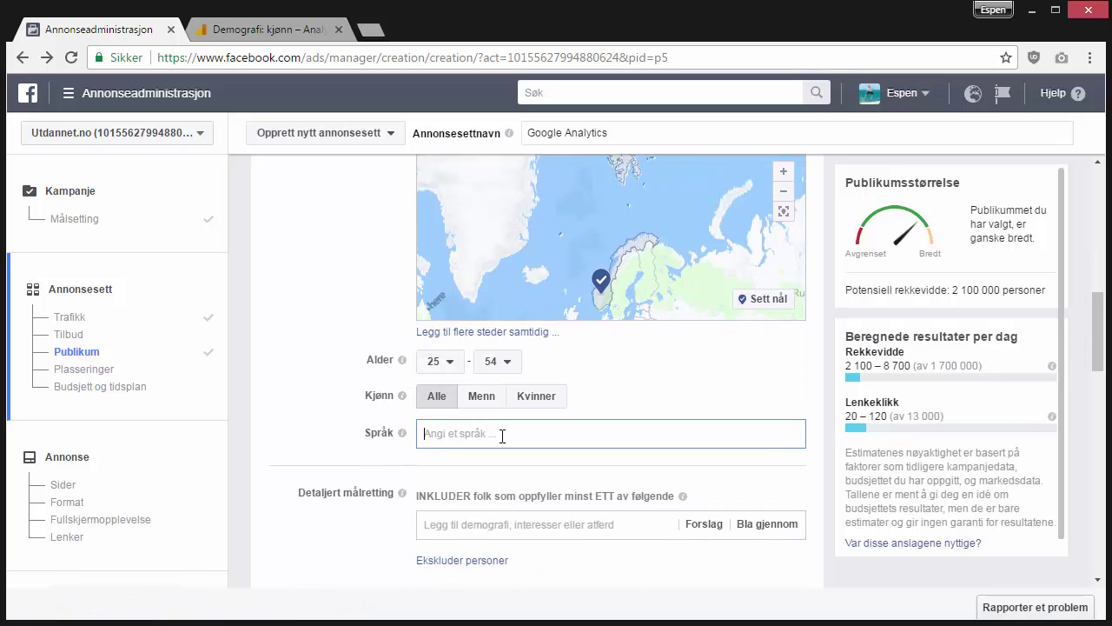
type("norsk")
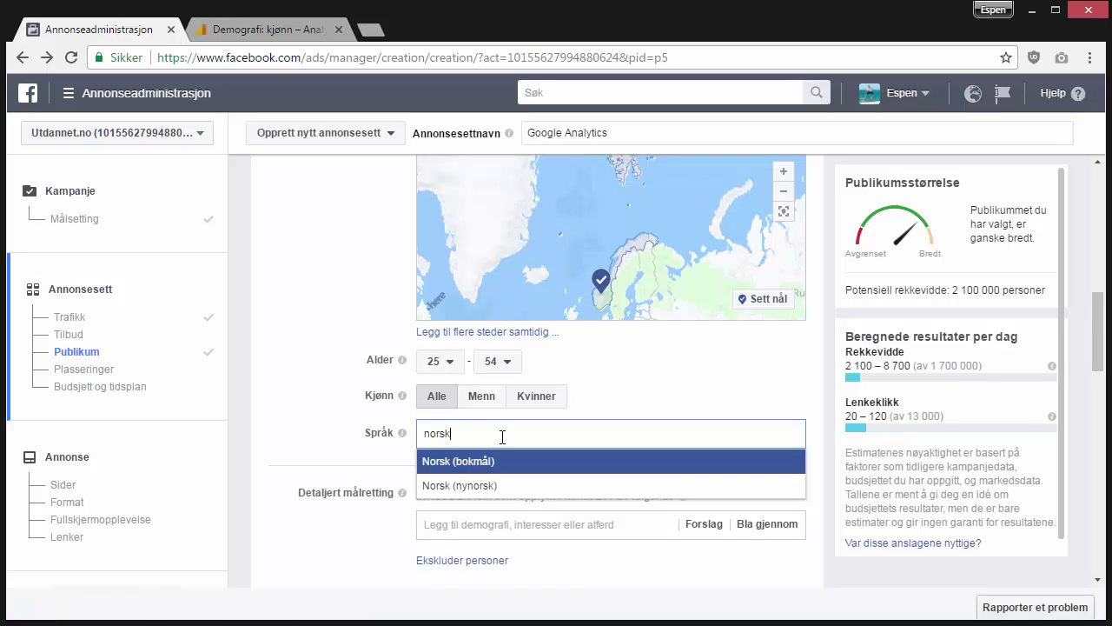
left_click(452, 463)
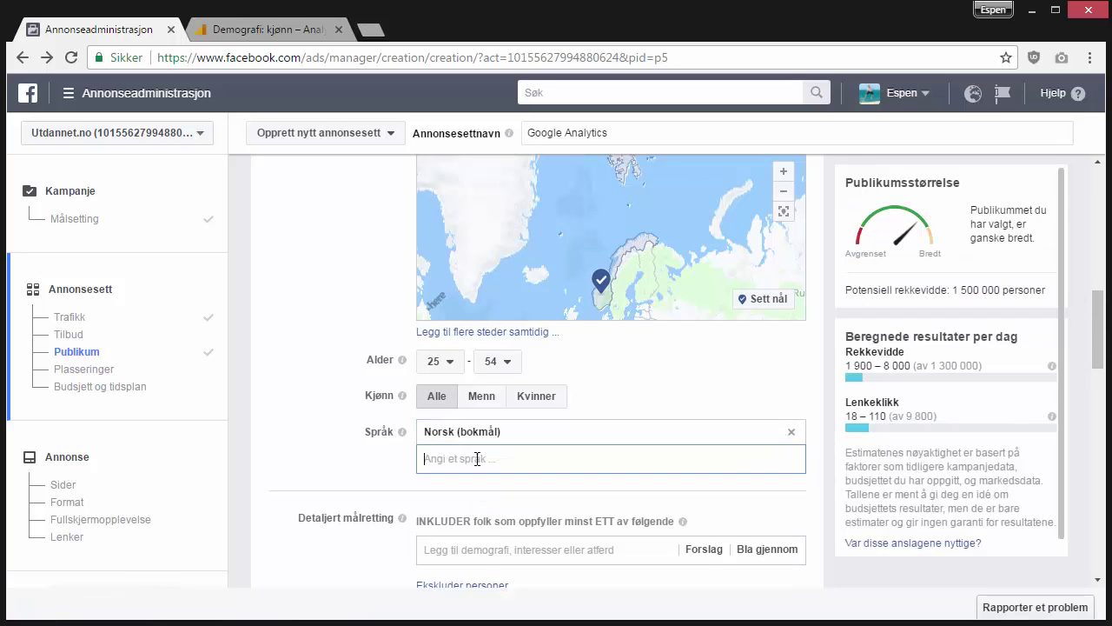
type("norsk")
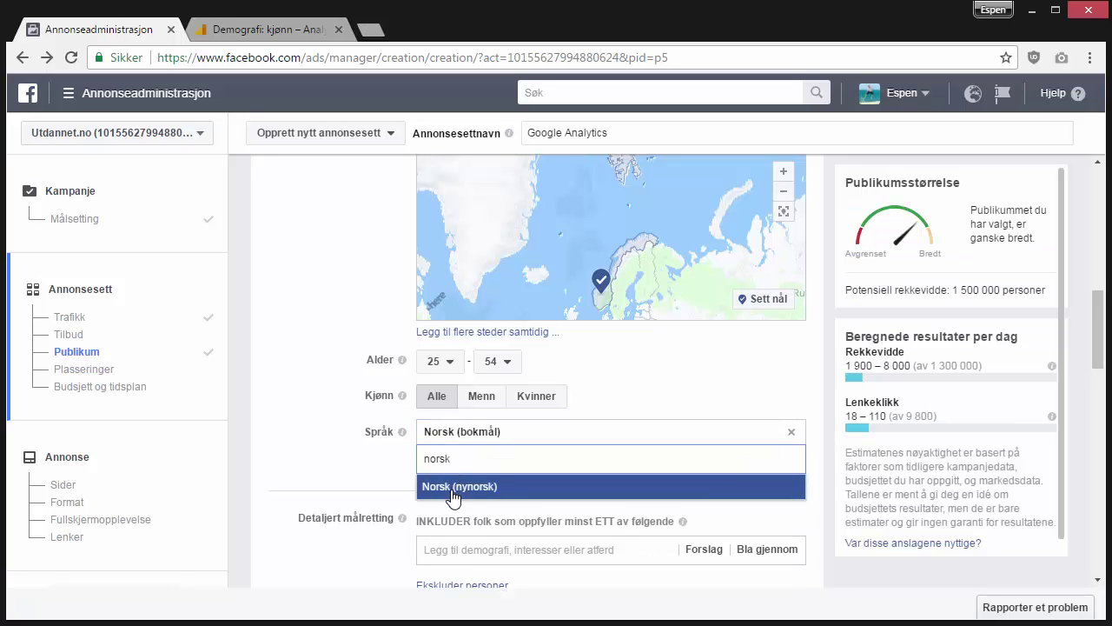
left_click(452, 487)
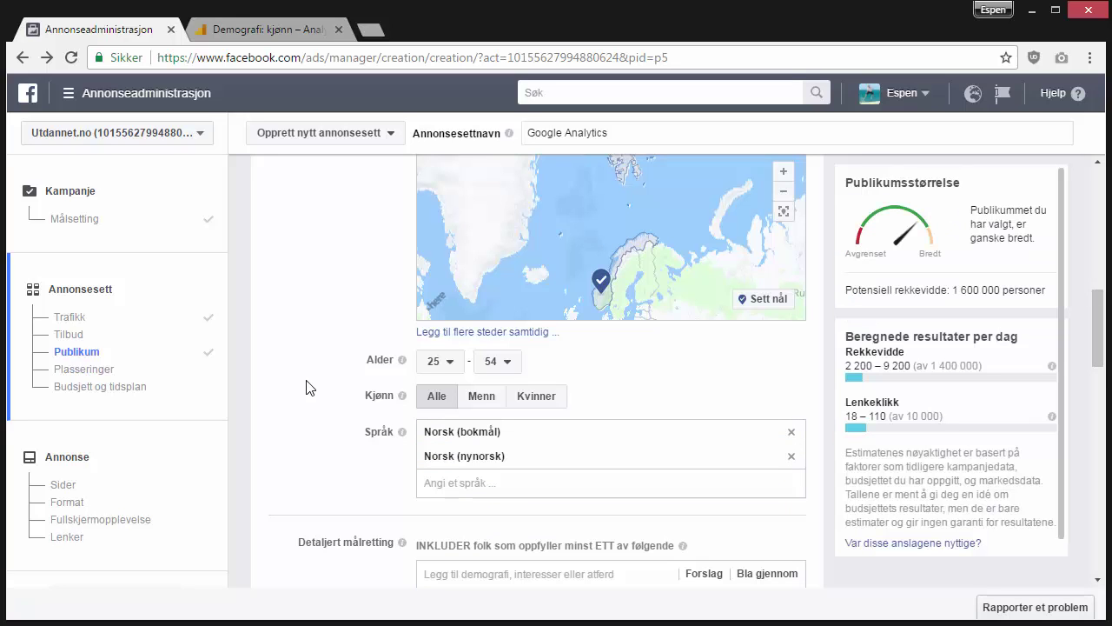
scroll(306, 388, "up", 1)
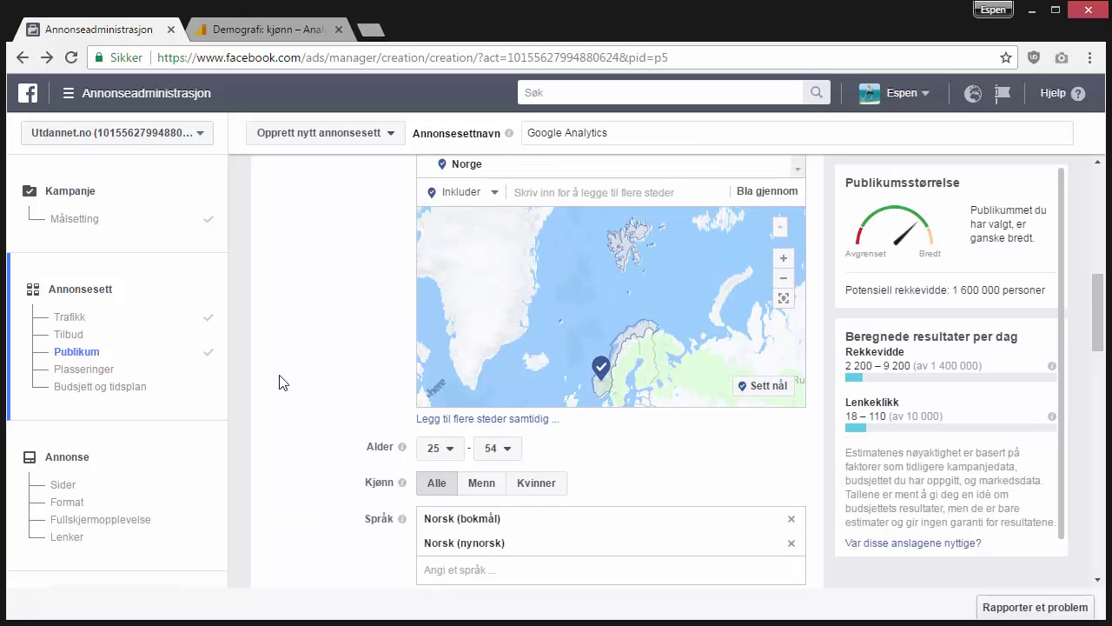
scroll(355, 362, "up", 2)
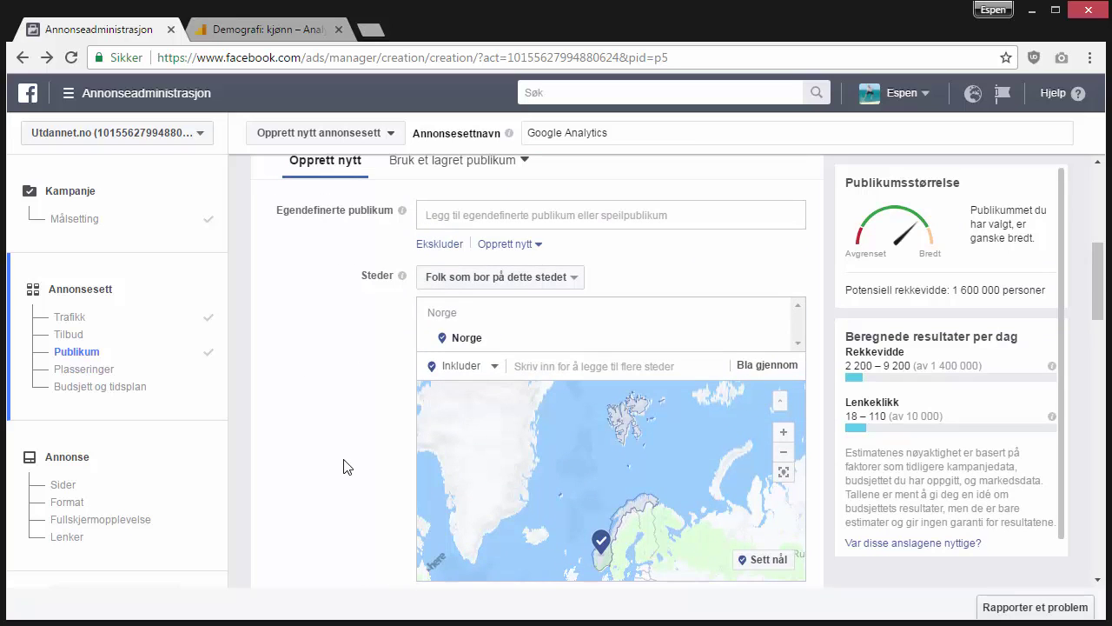
scroll(341, 467, "down", 2)
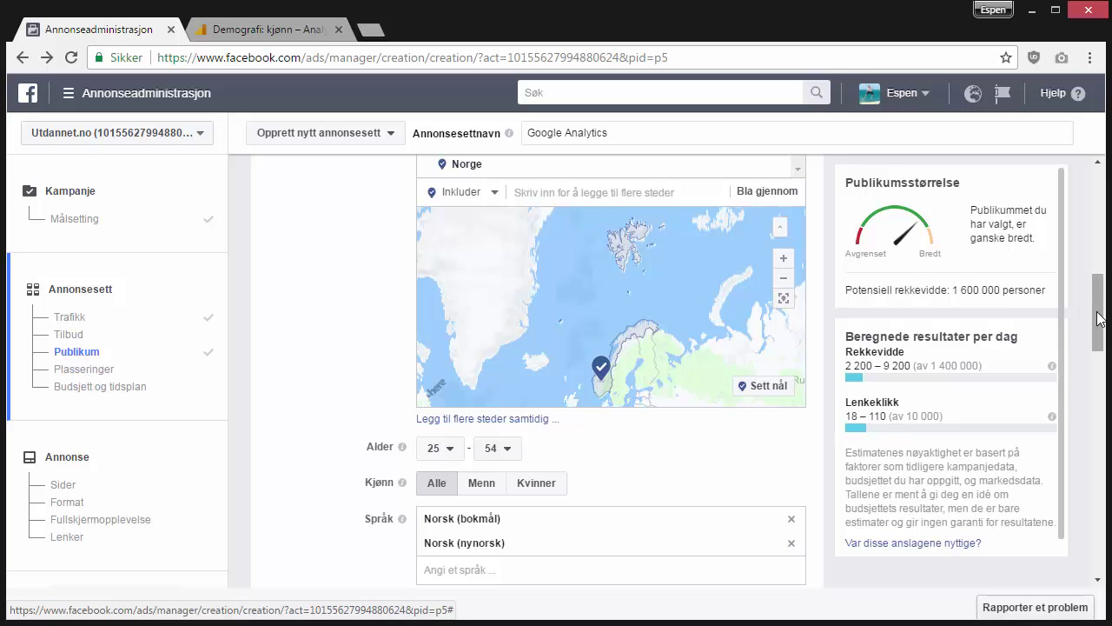
left_click_drag(1099, 318, 1090, 376)
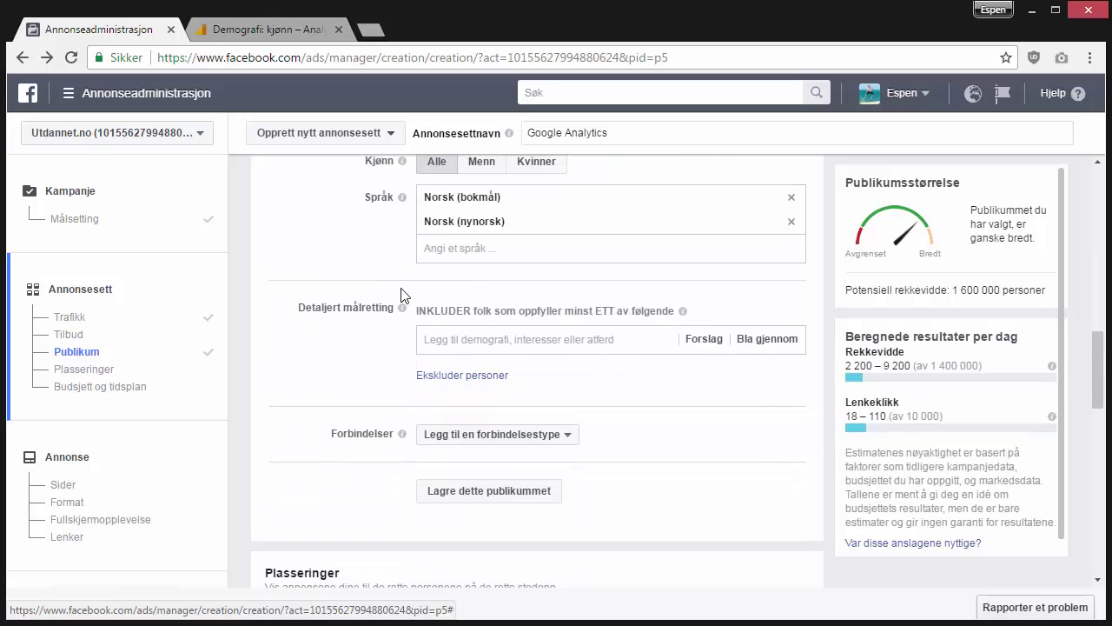